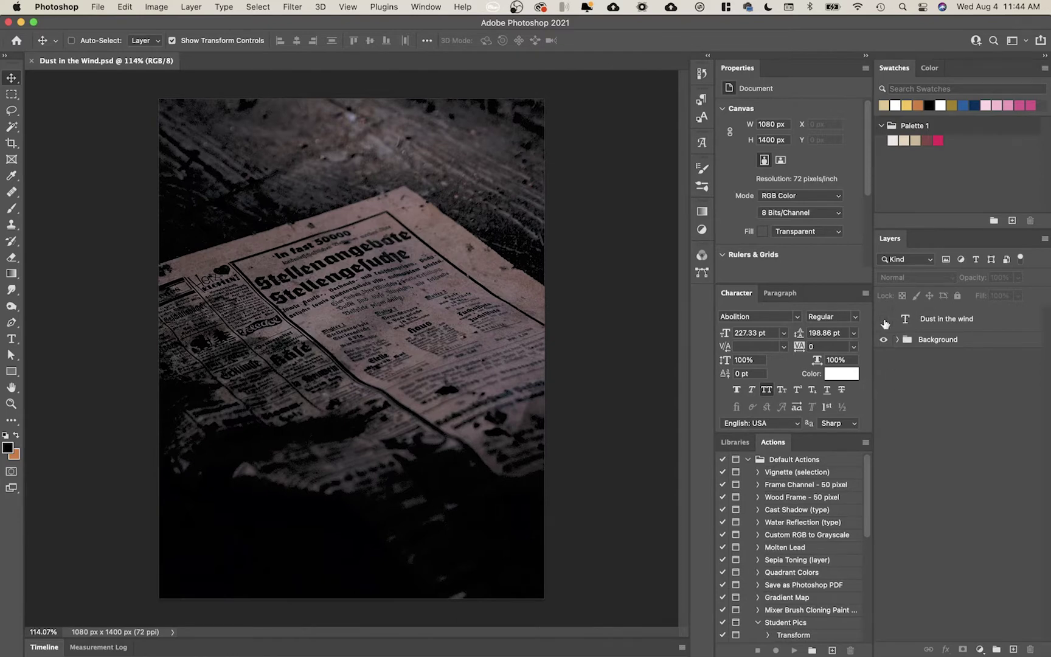
Show the Dust in the wind text layer and select the whole title to browse the available fonts.
left_click(883, 320)
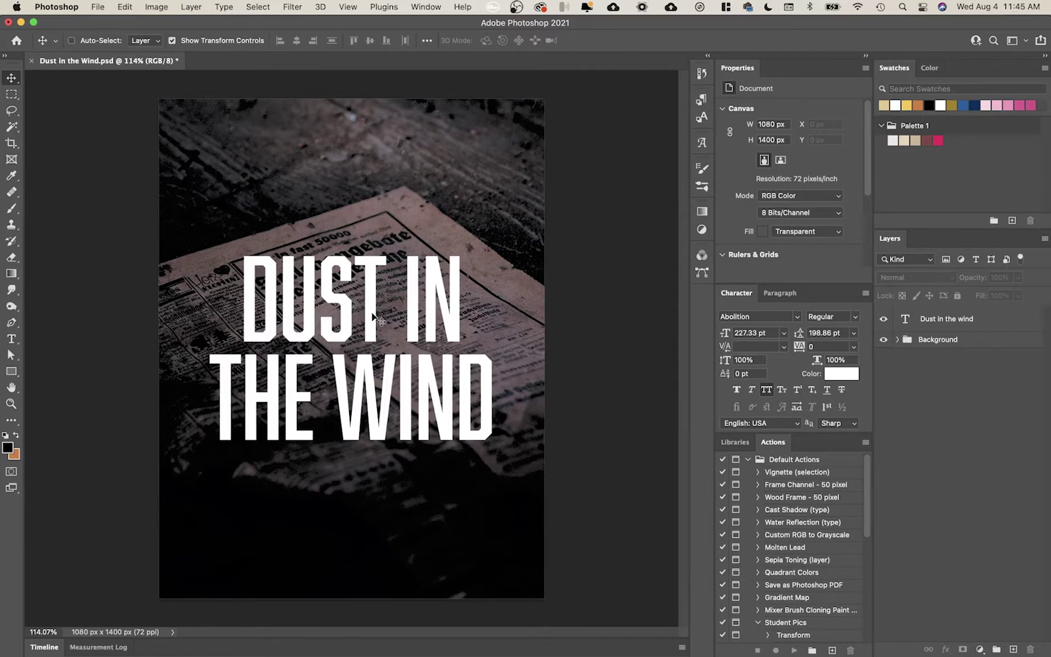
key("t")
left_click_drag(247, 295, 500, 414)
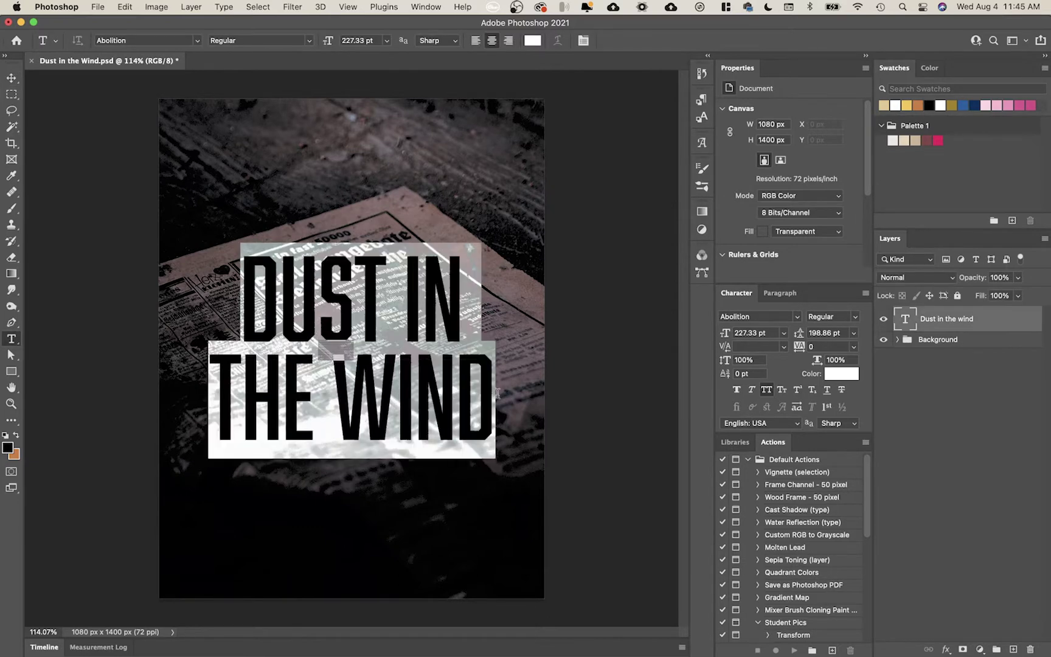
left_click(798, 316)
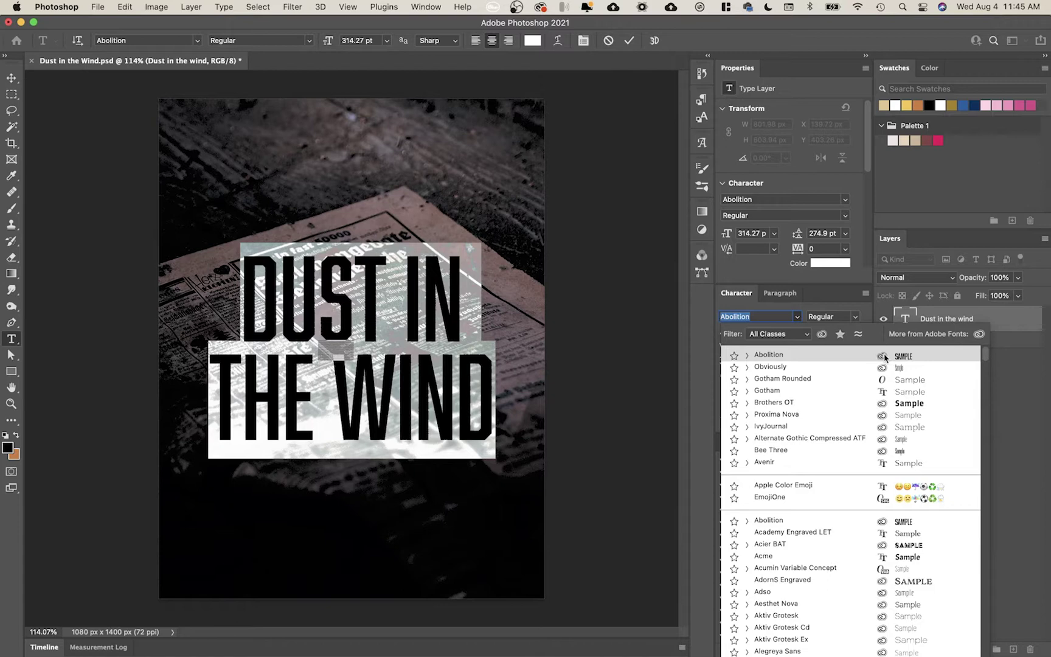
left_click(12, 78)
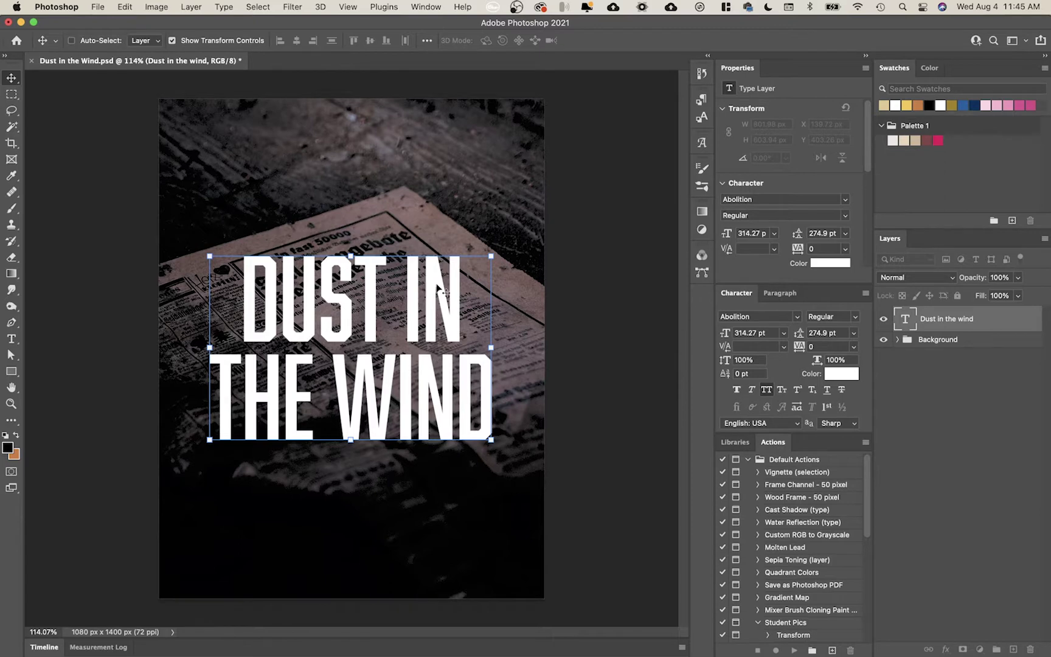
key("super")
left_click(172, 41)
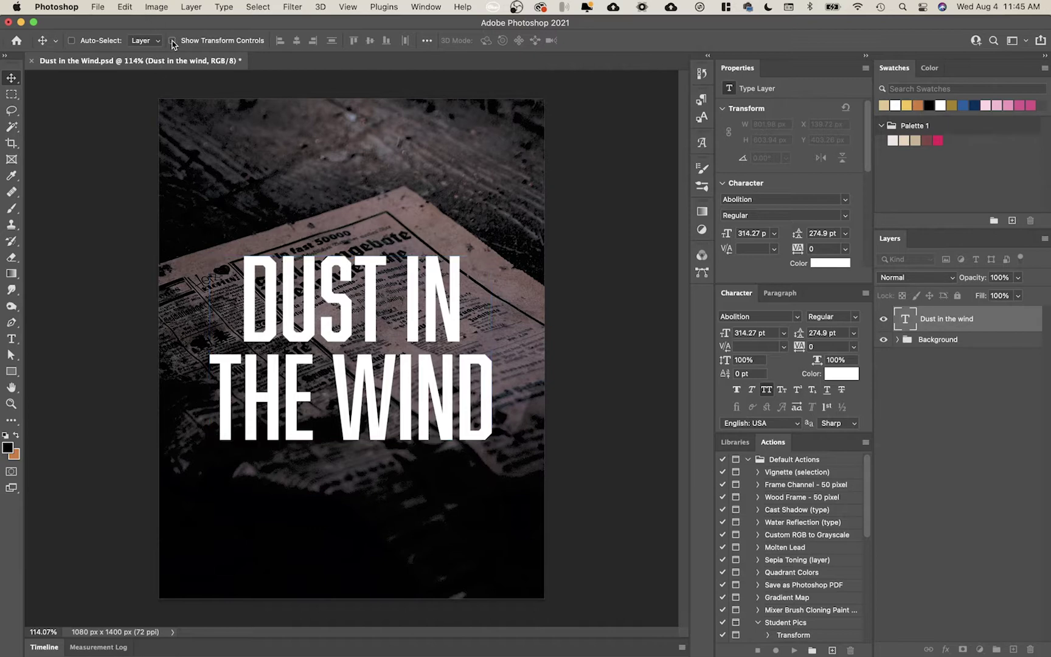
left_click(172, 41)
left_click(172, 40)
left_click(172, 41)
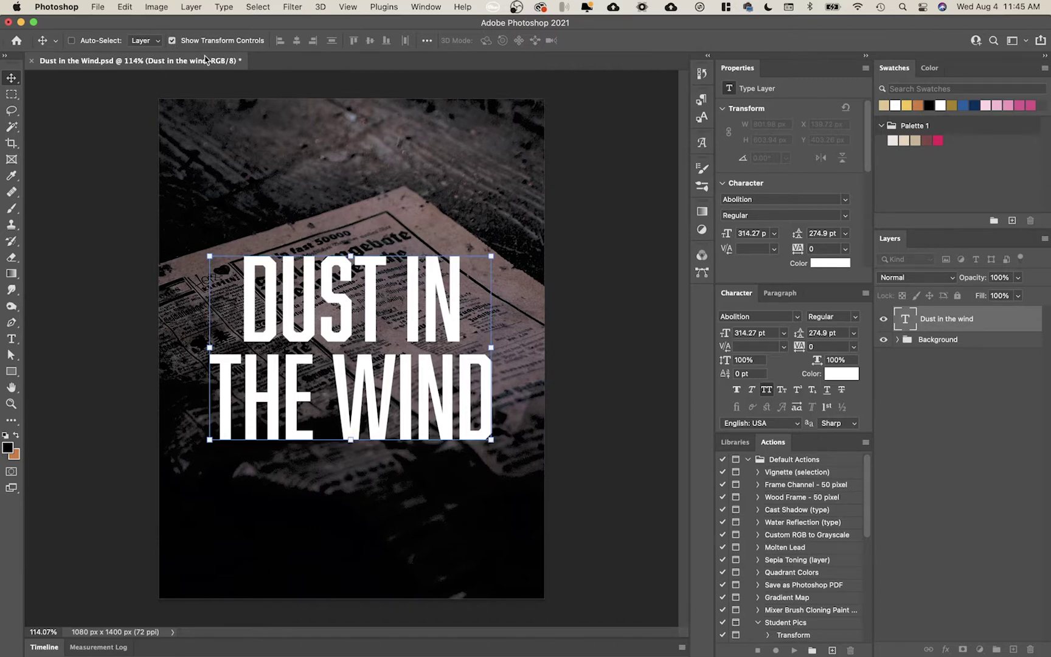
Skew the title by raising its right side so the lines slant upward with the newspaper's angle.
left_click(490, 256)
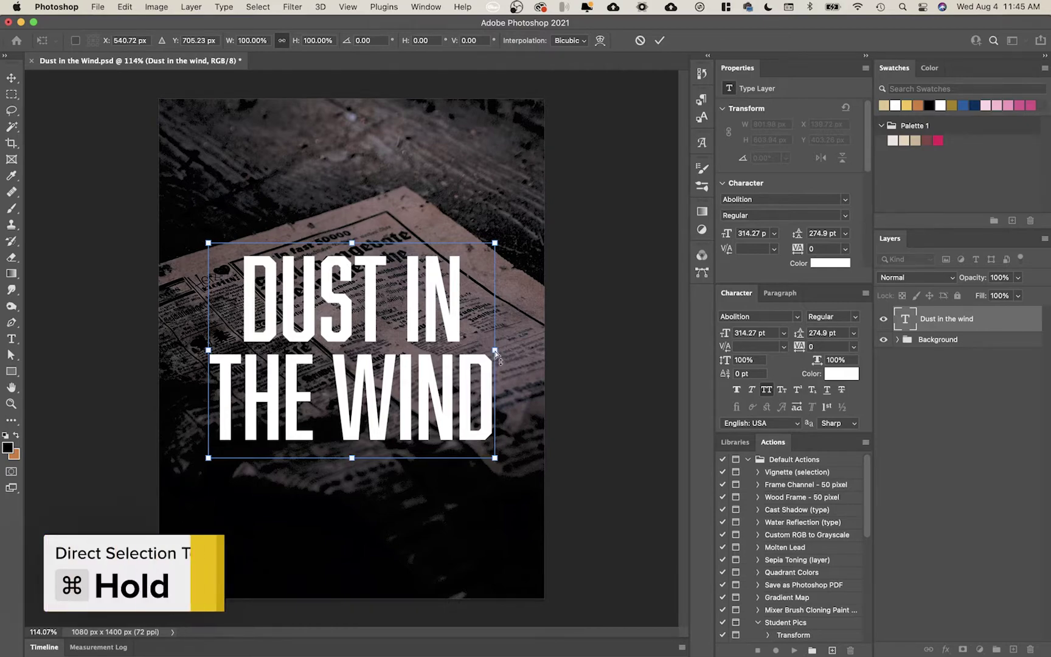
left_click_drag(494, 351, 479, 297)
key("Return")
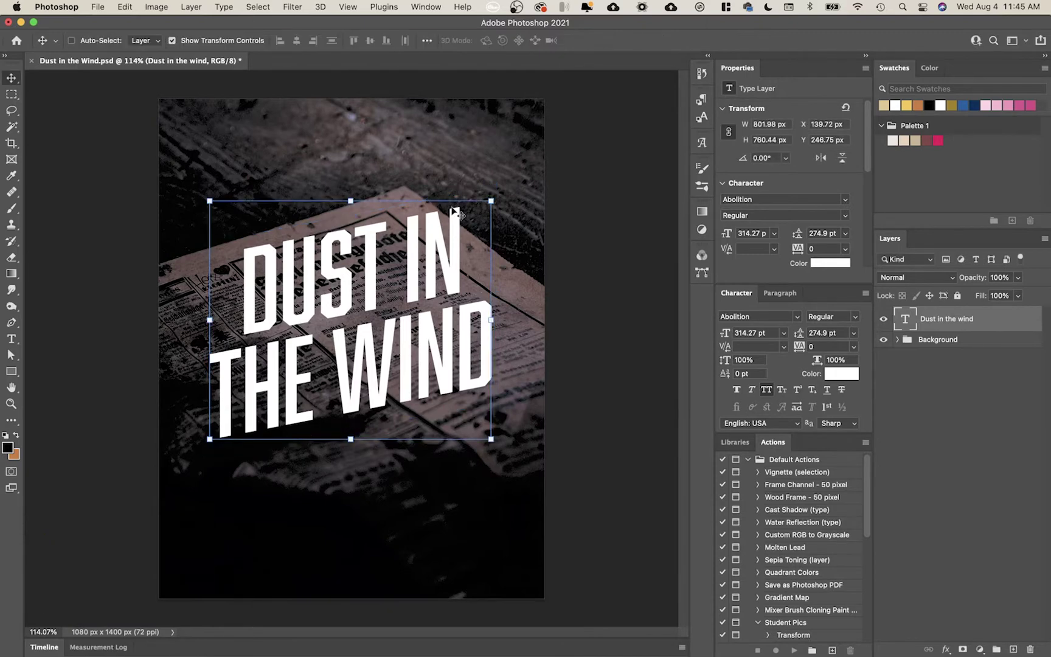
Center the slanted title on the canvas and clear the selection.
key("super+a")
left_click(370, 41)
key("super+d")
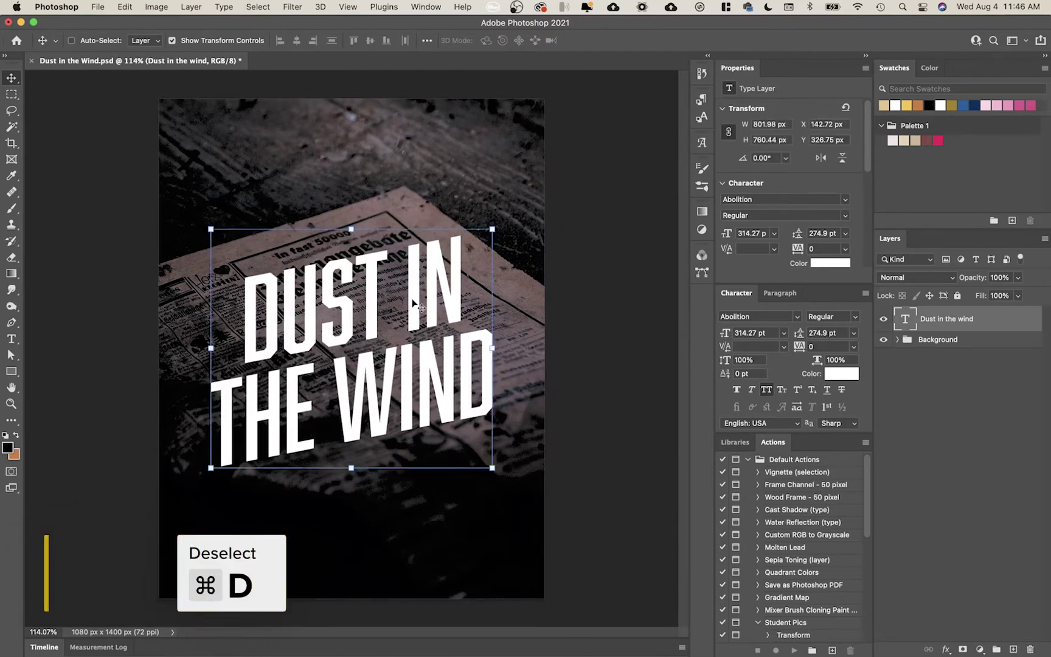
Scale the title down proportionally to about 749 px wide and nudge it slightly upward.
left_click_drag(492, 229, 483, 225)
key("Return")
key("Up")
key("Up")
key("Up")
key("Up")
key("Up")
key("Up")
key("Up")
key("Up")
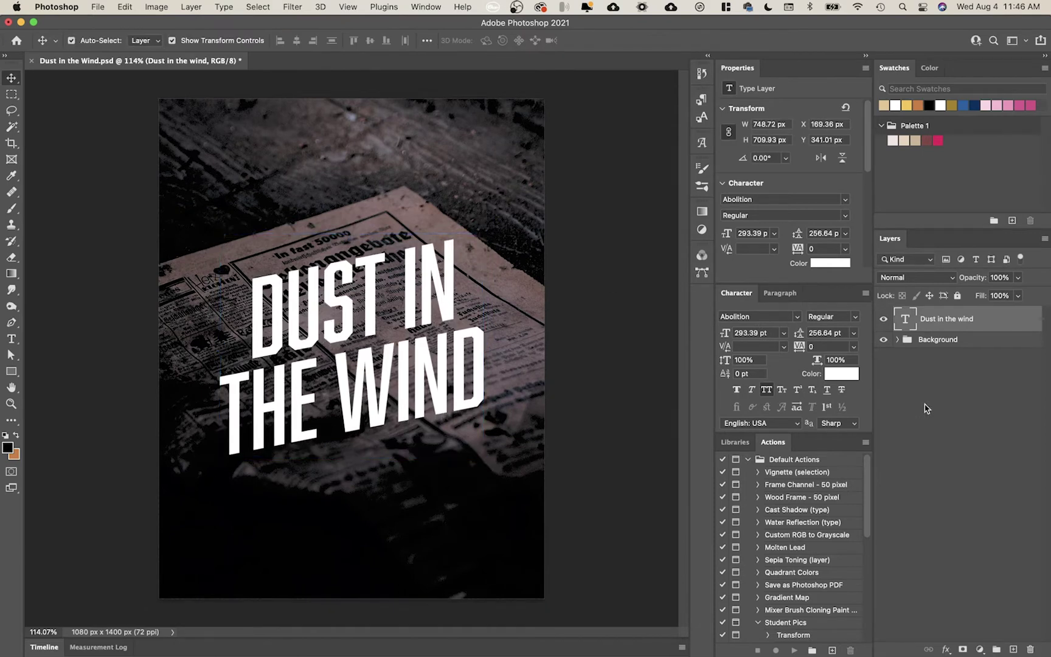
Duplicate the Dust in the wind text layer with the default name.
left_click(918, 406)
left_click(1001, 324)
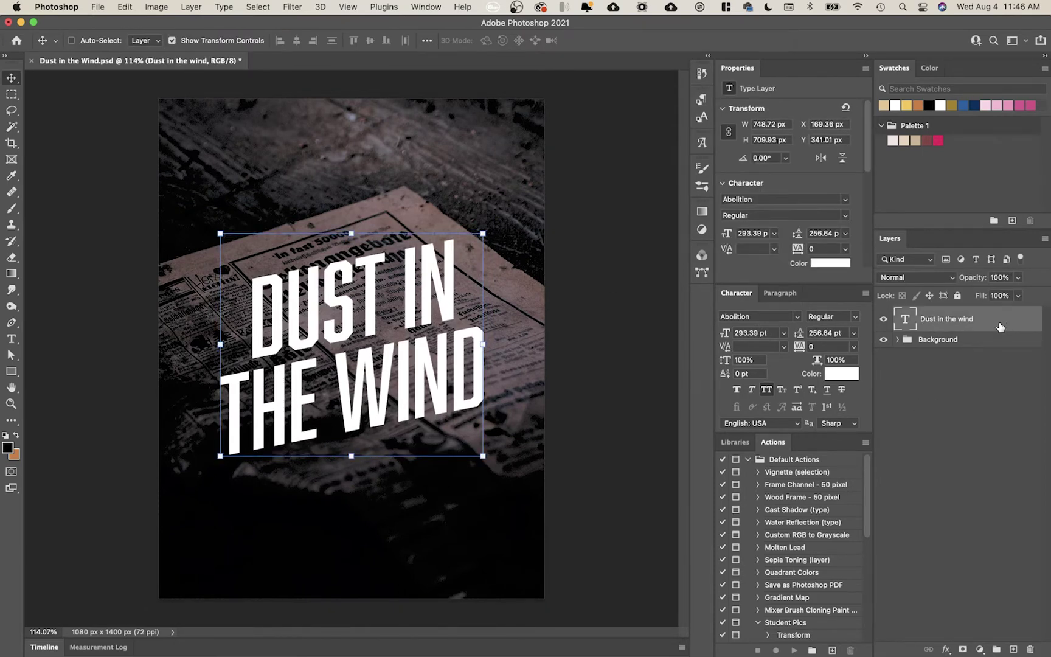
right_click(1000, 326)
left_click(946, 383)
left_click(643, 297)
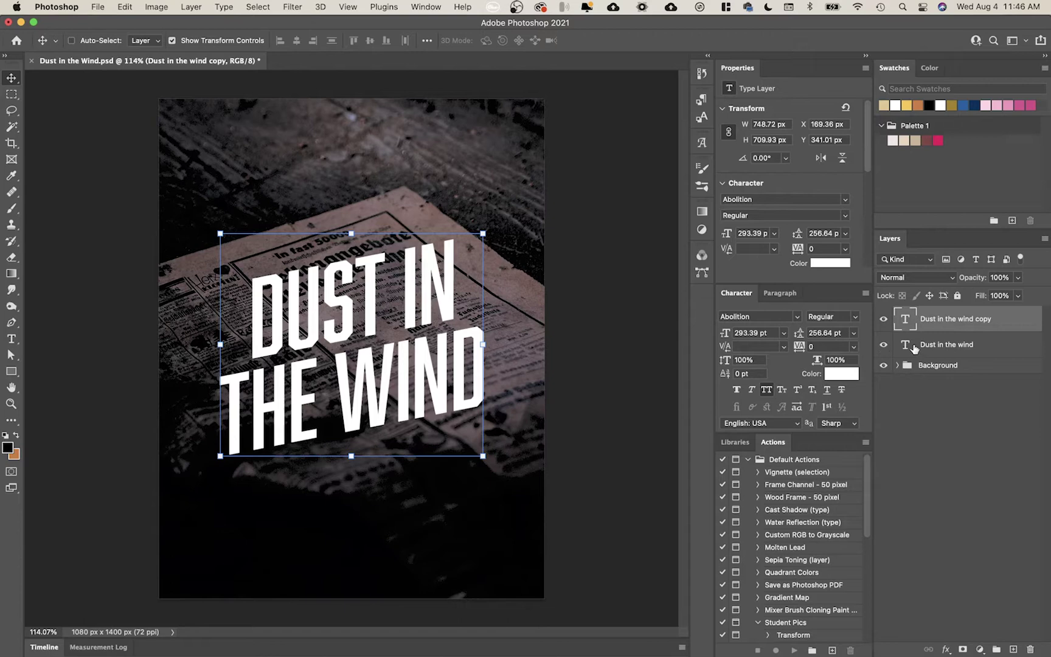
Hide the original Dust in the wind text layer and make the duplicate the active layer.
left_click(940, 347)
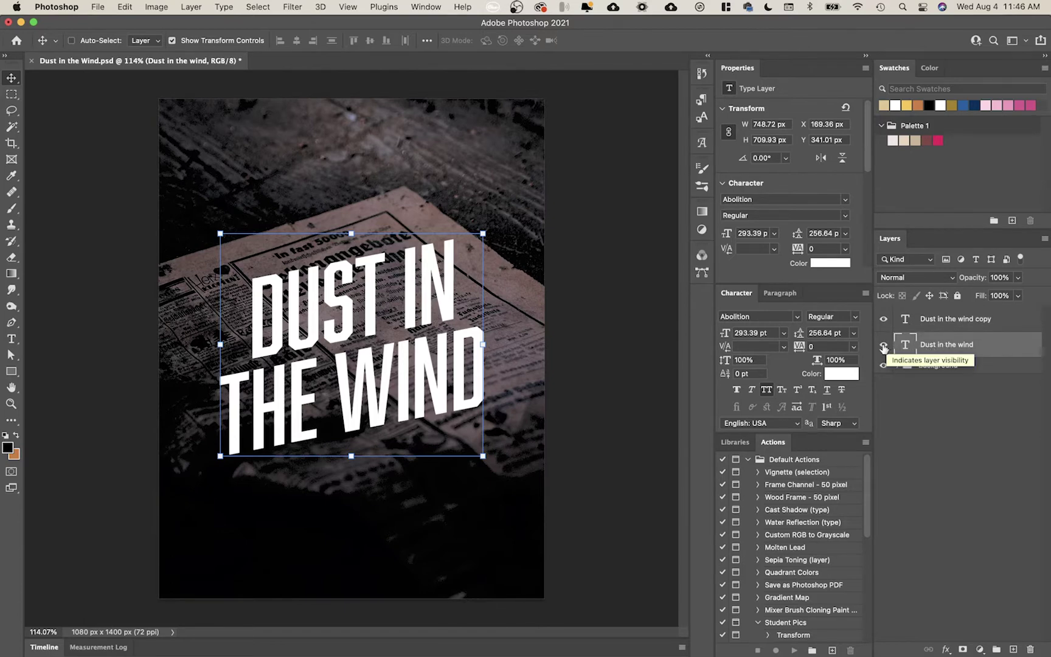
left_click(883, 347)
left_click(947, 332)
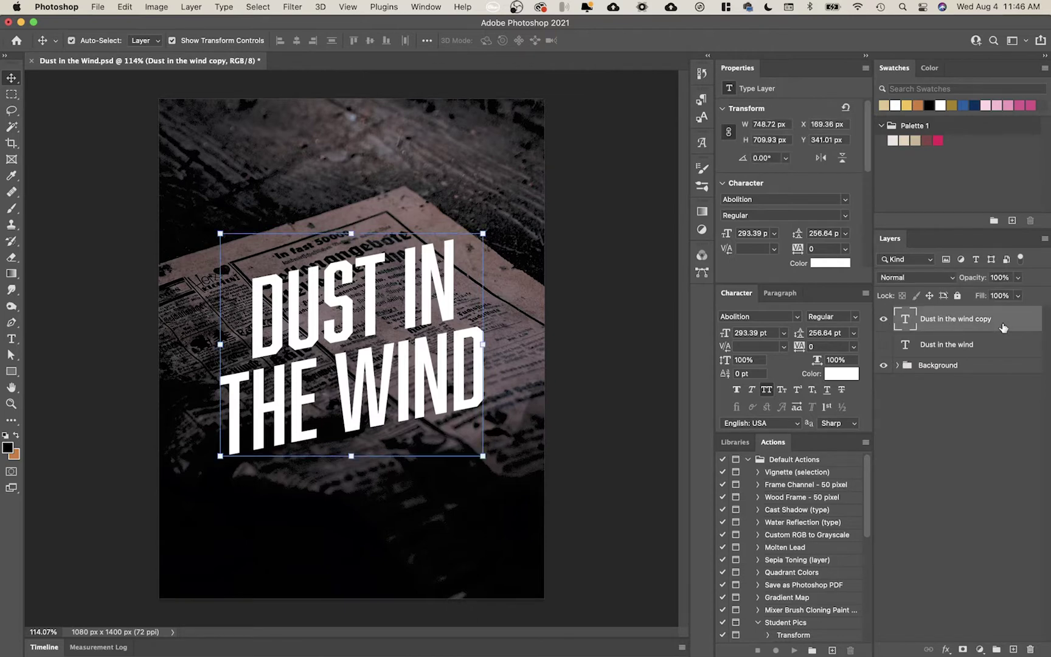
key("super+shift+r")
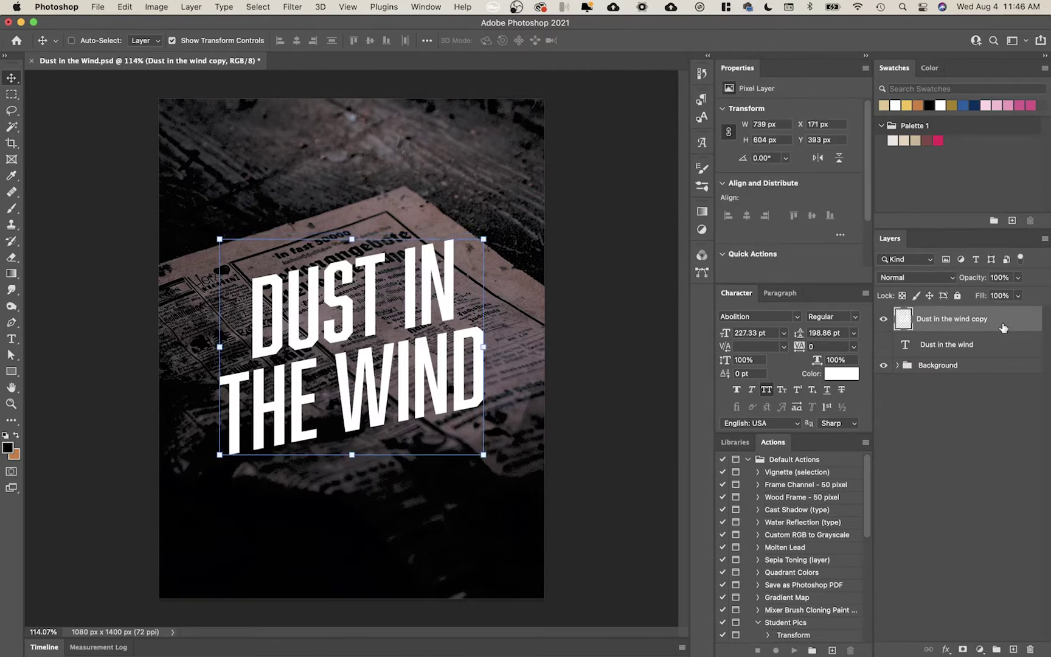
right_click(1002, 327)
key("Escape")
key("super+z")
Rasterize the duplicated title layer and set its blend mode to Dissolve.
right_click(1007, 334)
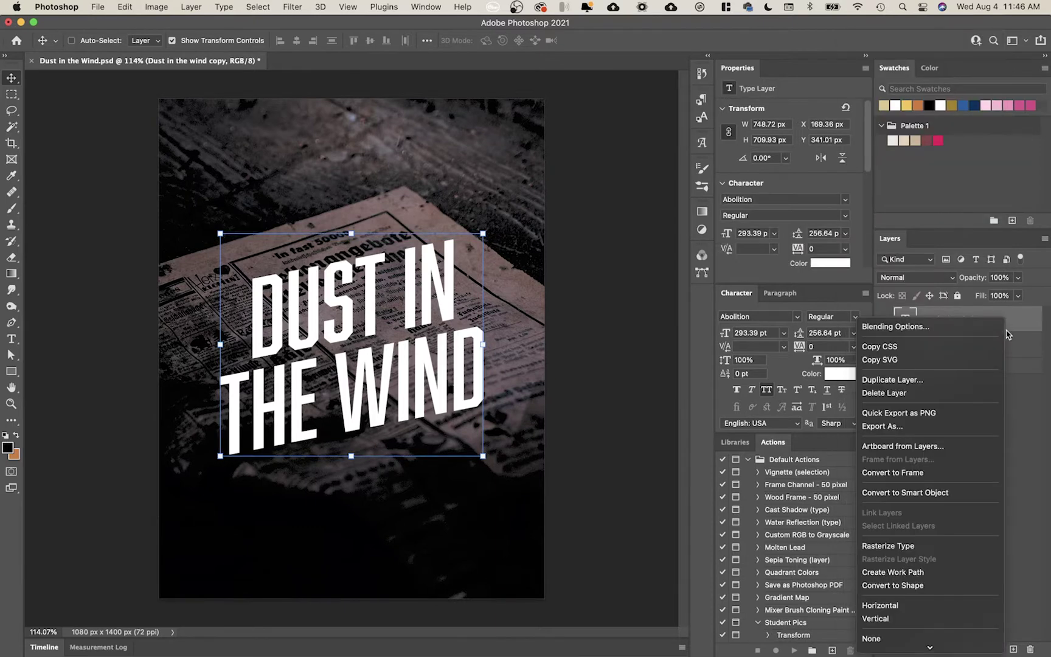
scroll(936, 578, "down", 3)
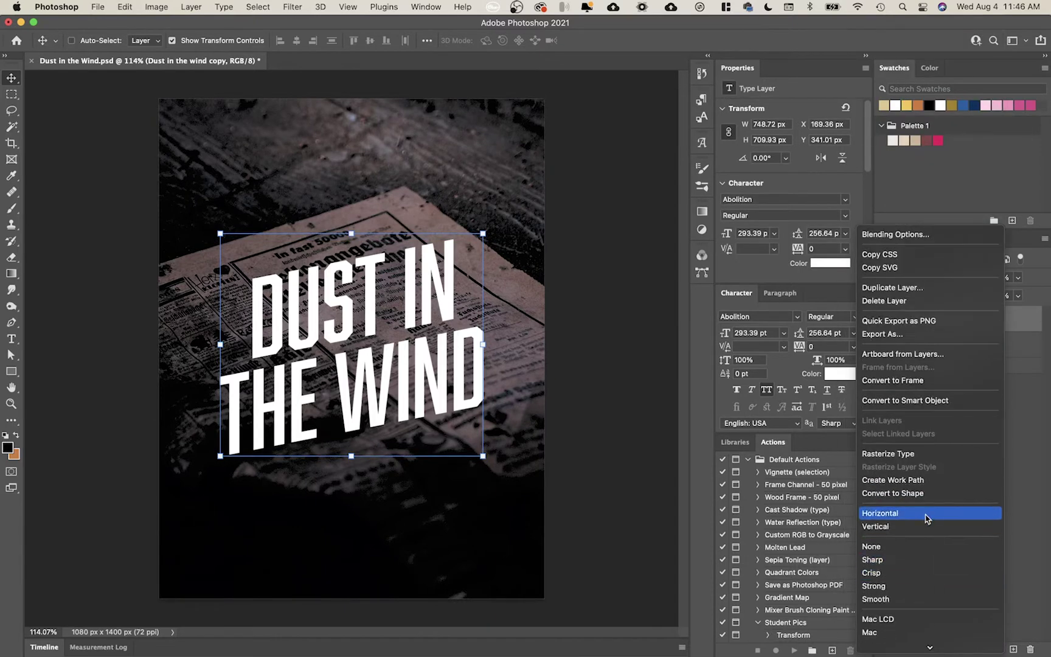
left_click(897, 455)
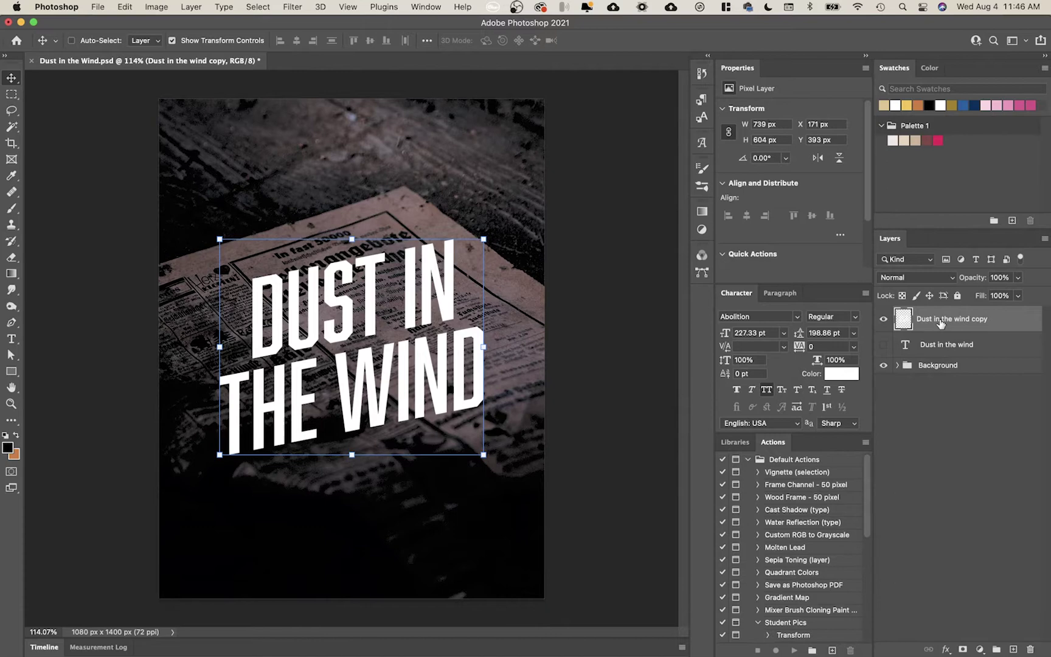
left_click(928, 278)
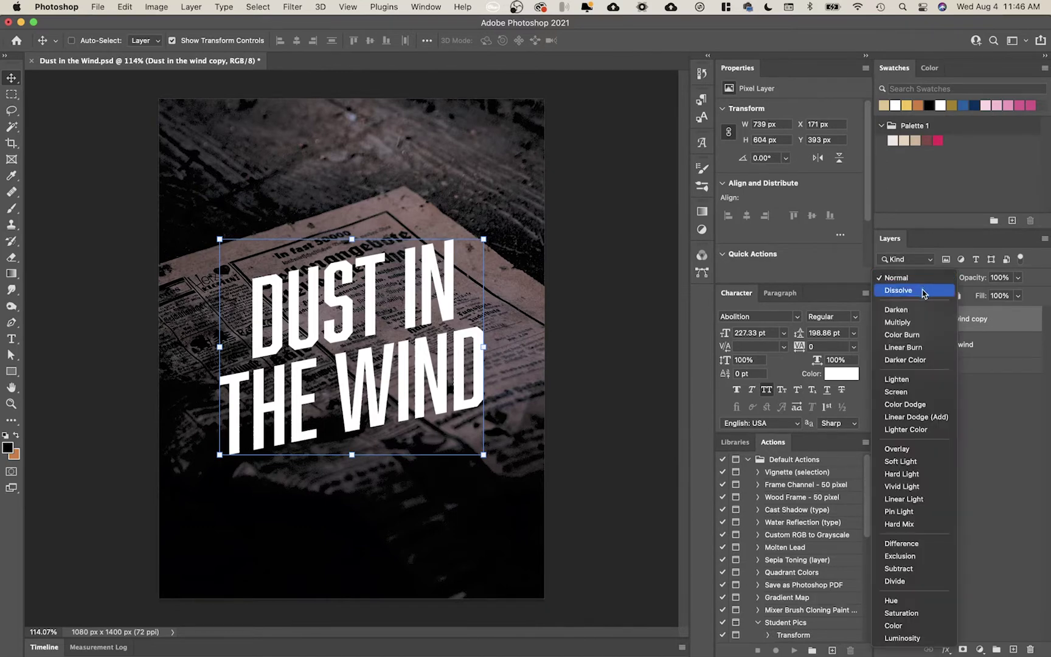
left_click(923, 292)
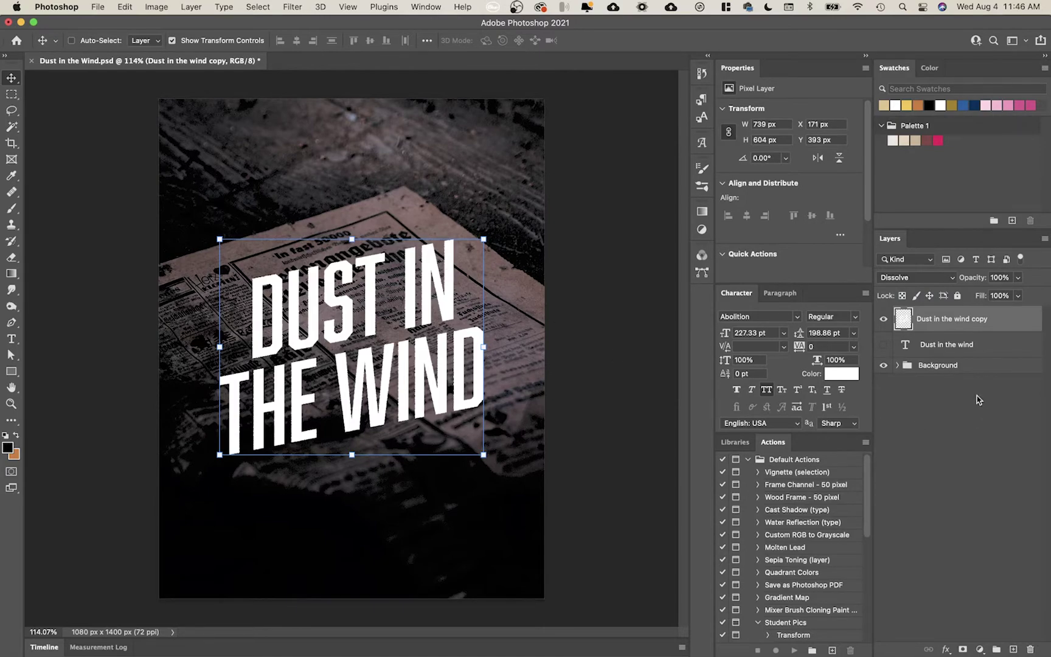
Compare the title's letter edges up close in the Normal and Dissolve blend modes, ending on Dissolve.
left_click_drag(431, 256, 547, 294)
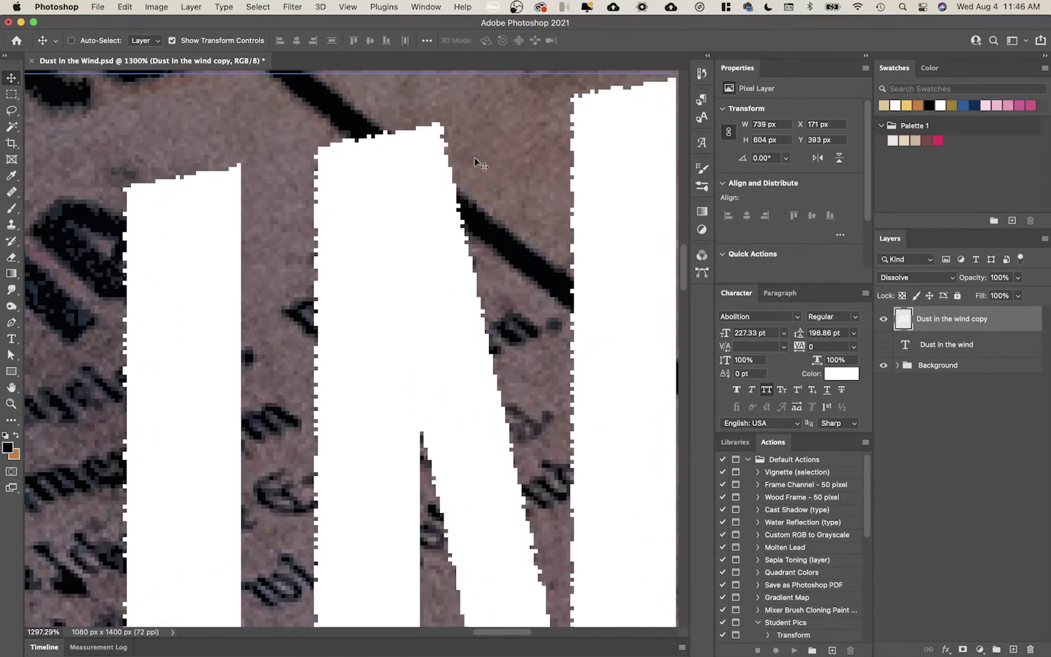
left_click(923, 279)
left_click(919, 266)
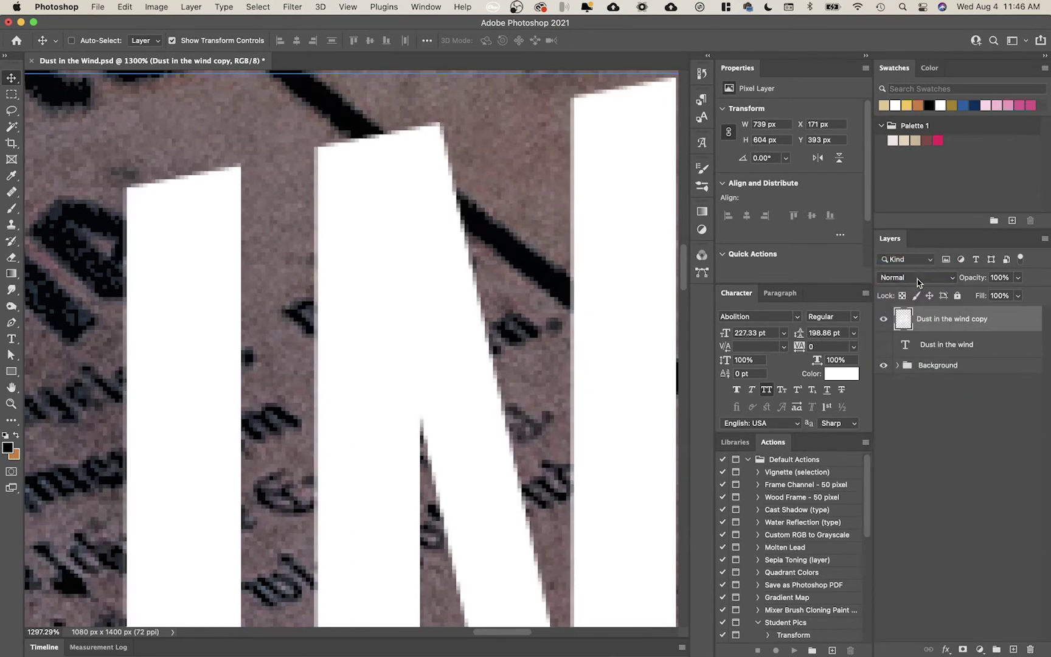
left_click(918, 279)
left_click(906, 291)
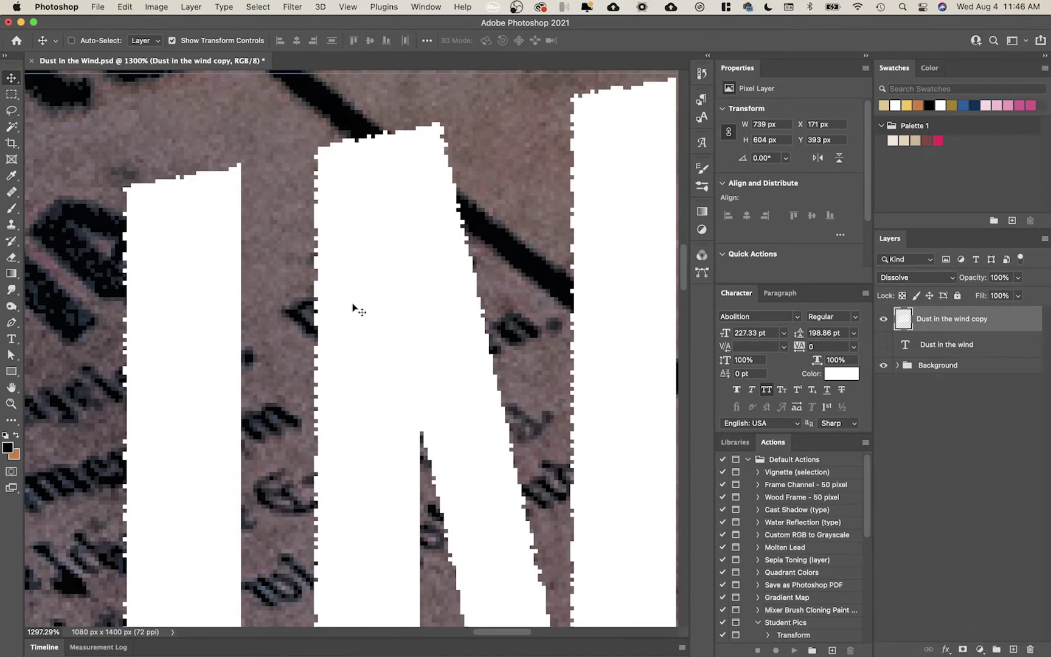
key("super+0")
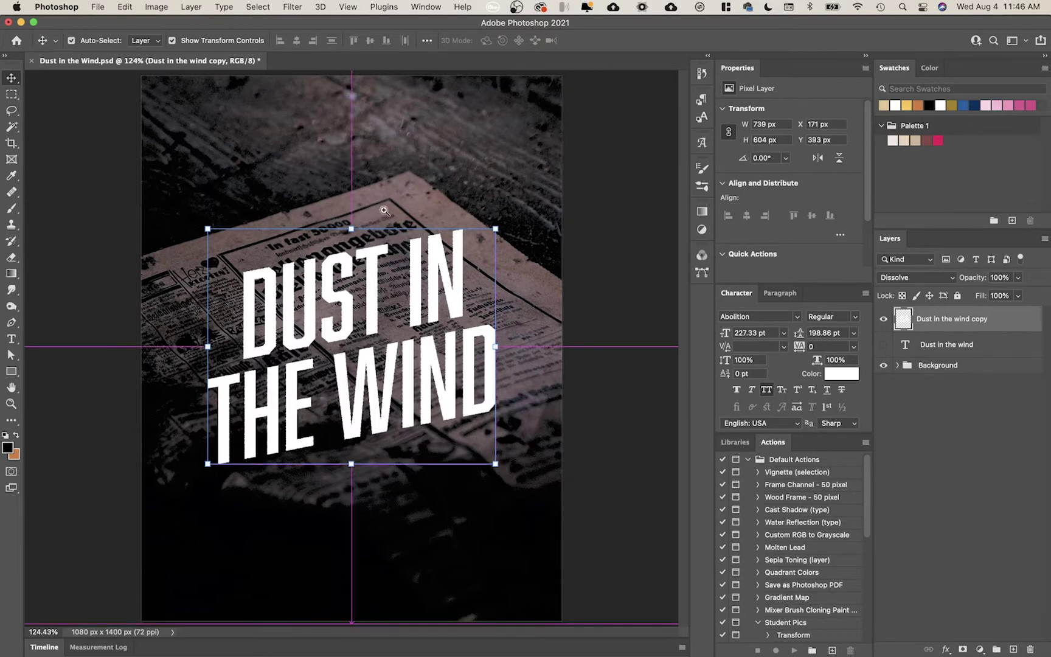
left_click_drag(383, 211, 460, 236)
left_click_drag(340, 349, 388, 351)
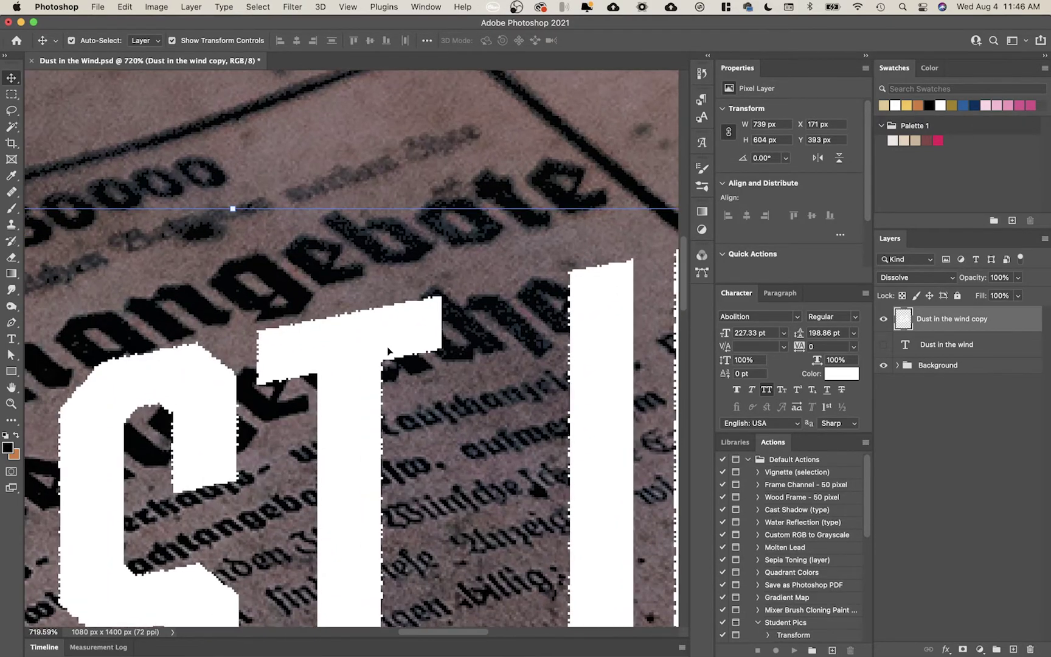
key("super+0")
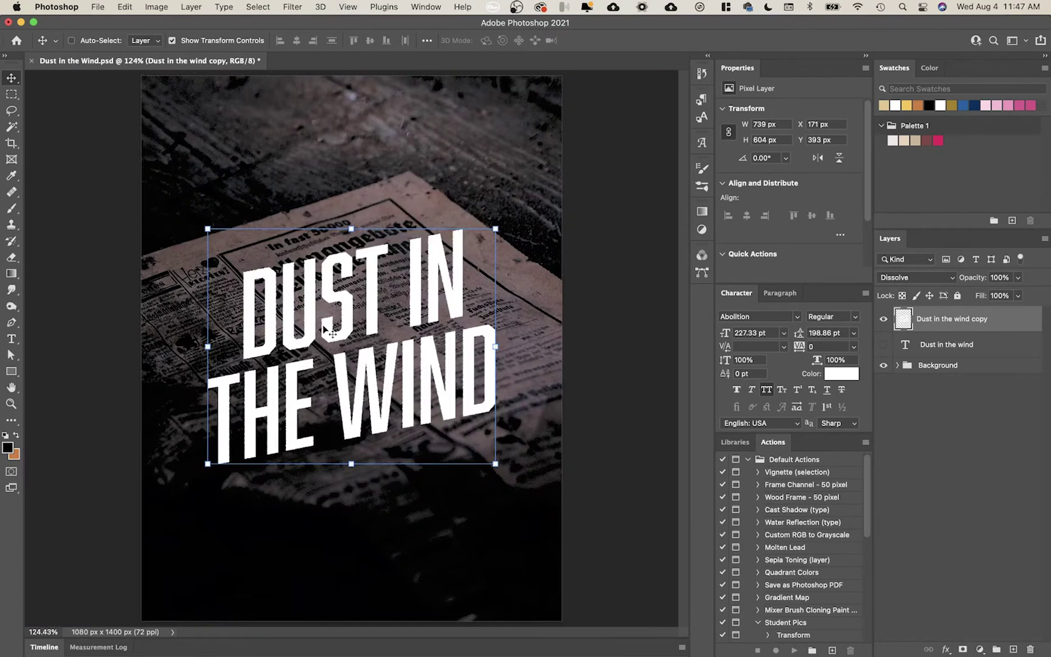
Smear the upper parts of the letters ST IN with the Smudge tool, using a 252 px brush at 0% hardness.
left_click(11, 292)
right_click(11, 293)
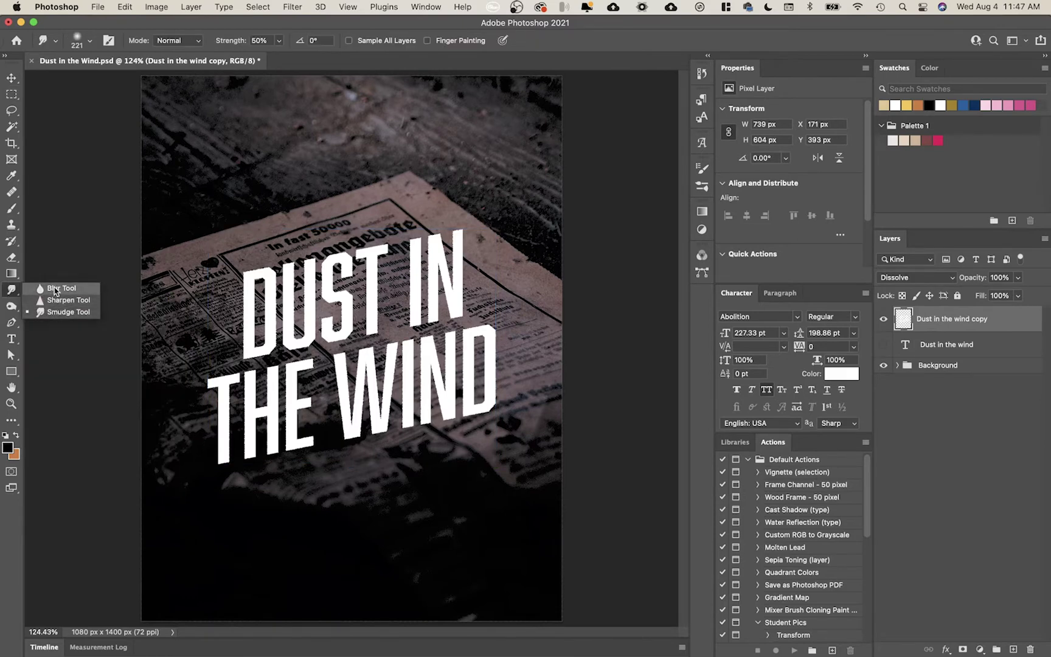
left_click(63, 313)
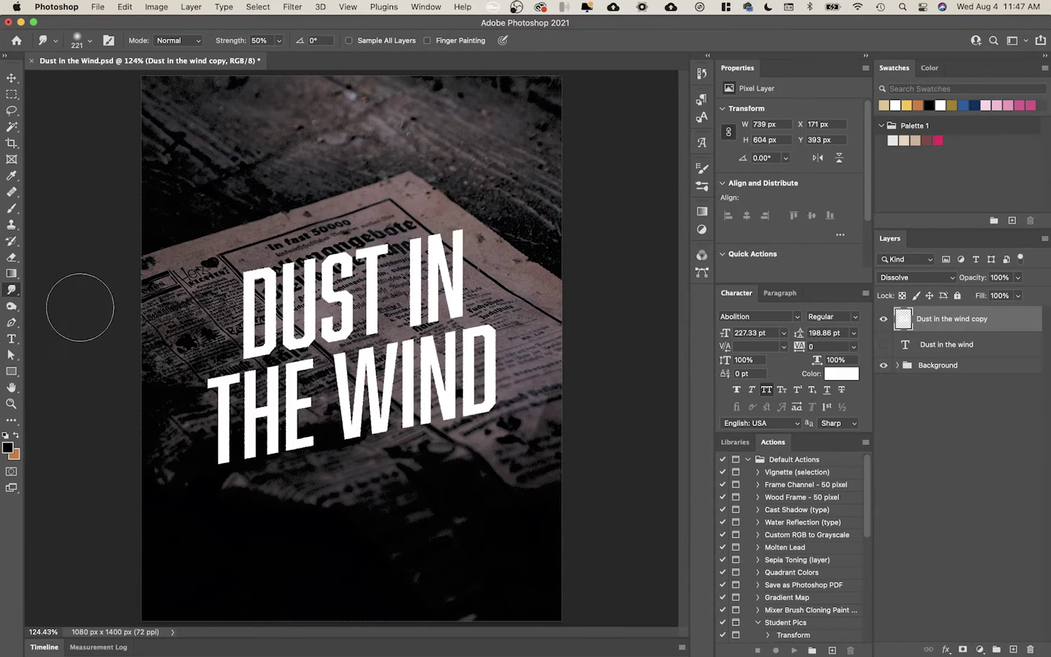
left_click(79, 43)
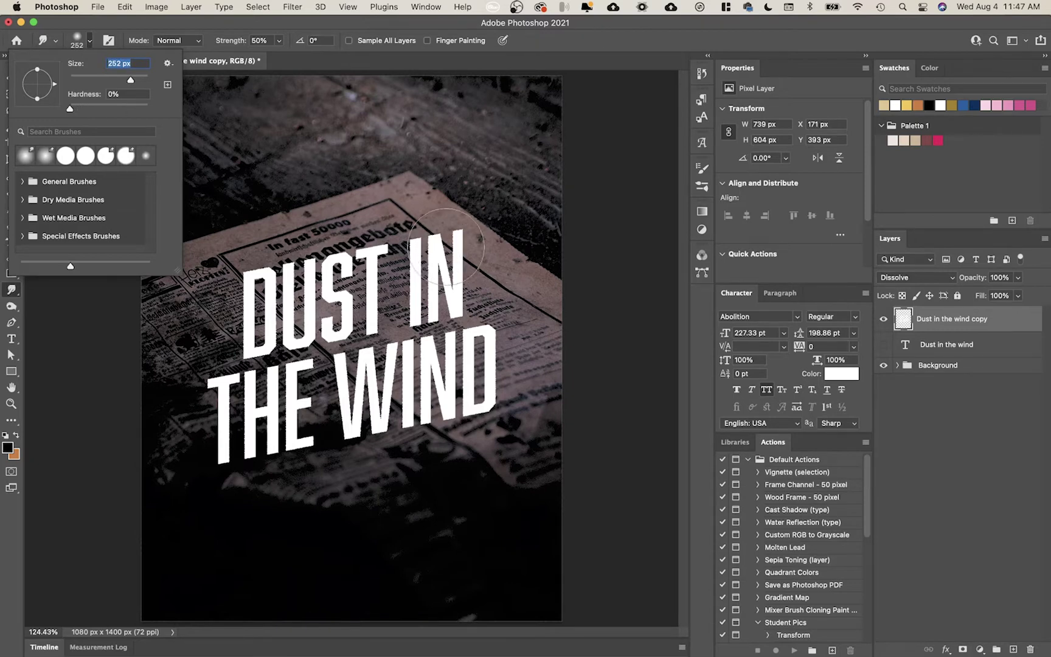
mouse_move(446, 245)
left_mouse_down()
mouse_move(469, 222)
mouse_move(456, 217)
mouse_move(479, 221)
left_mouse_up()
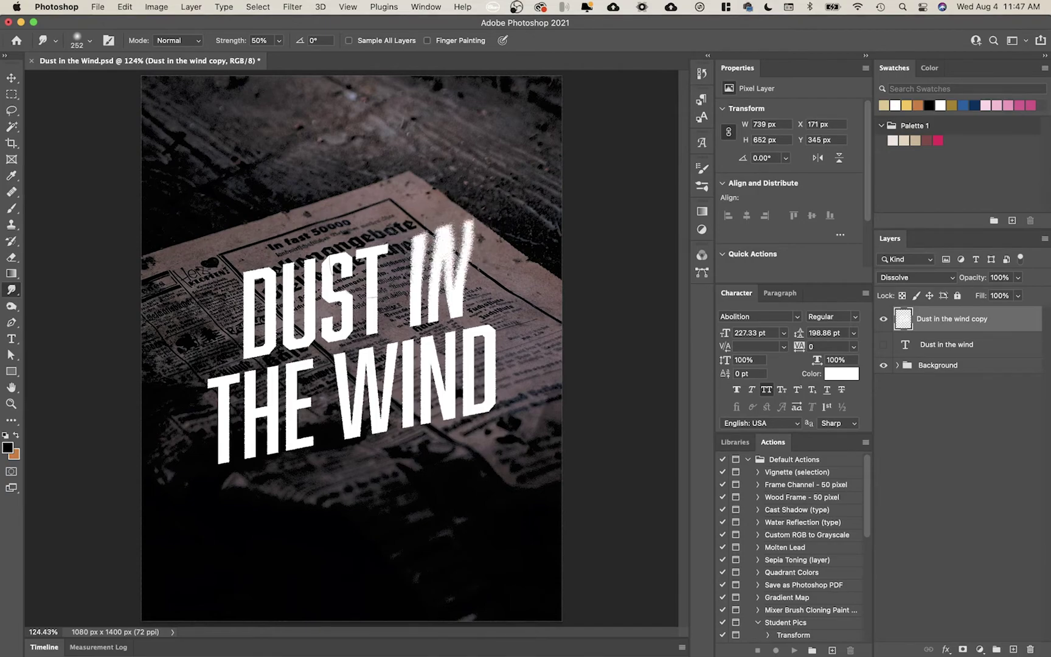
left_click_drag(378, 248, 336, 249)
Examine the scattered pixels along the smudged edges of the word IN up close.
left_click(466, 226, "super")
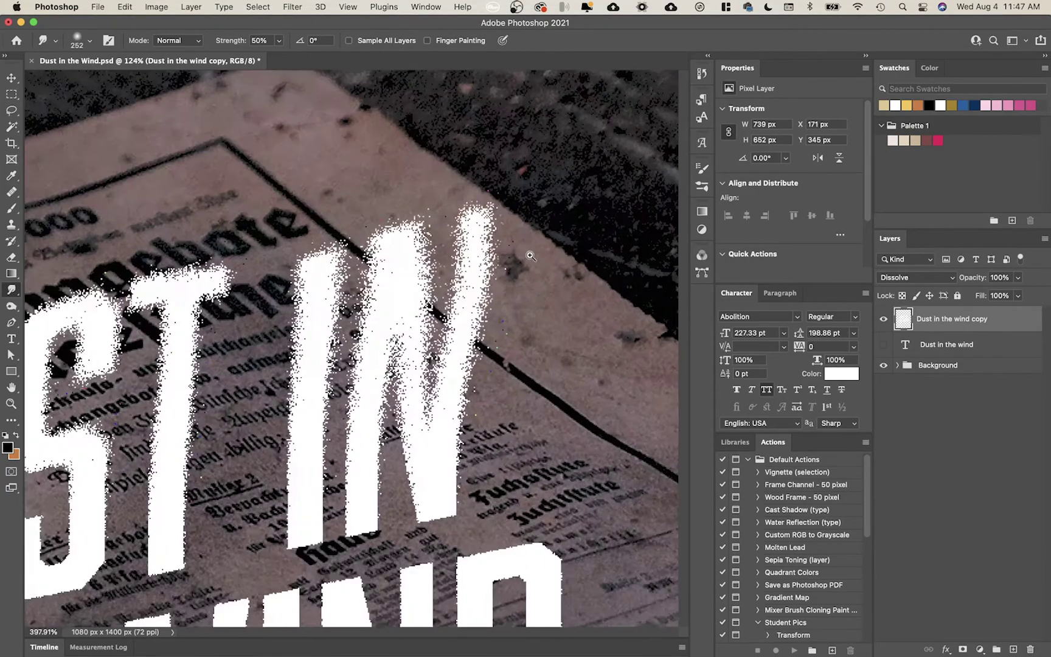
left_click(419, 264, "super")
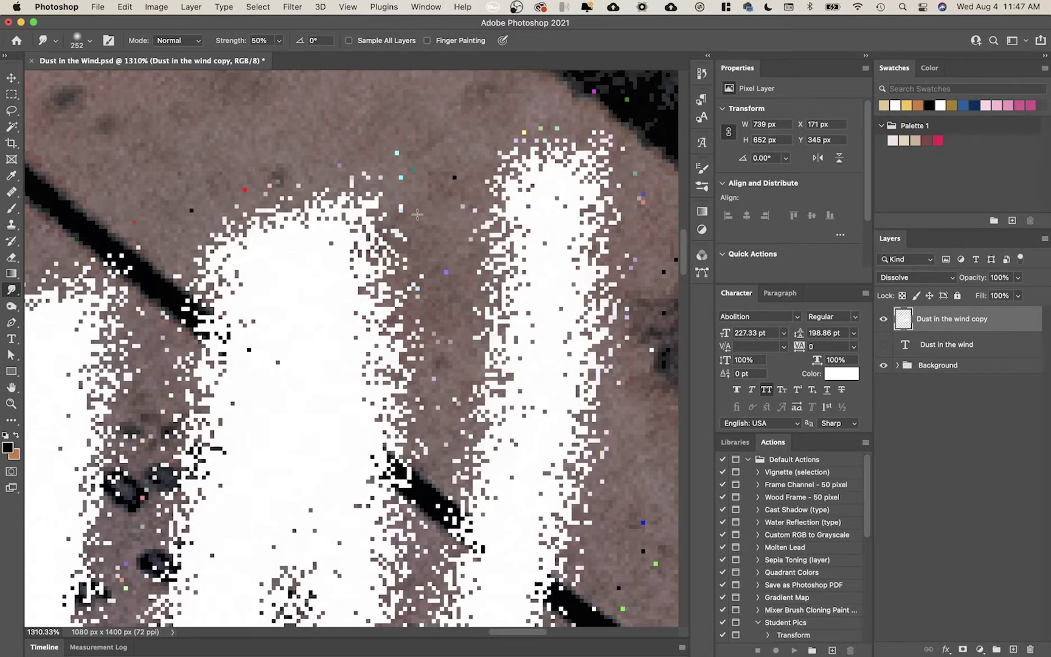
left_click_drag(127, 345, 437, 272)
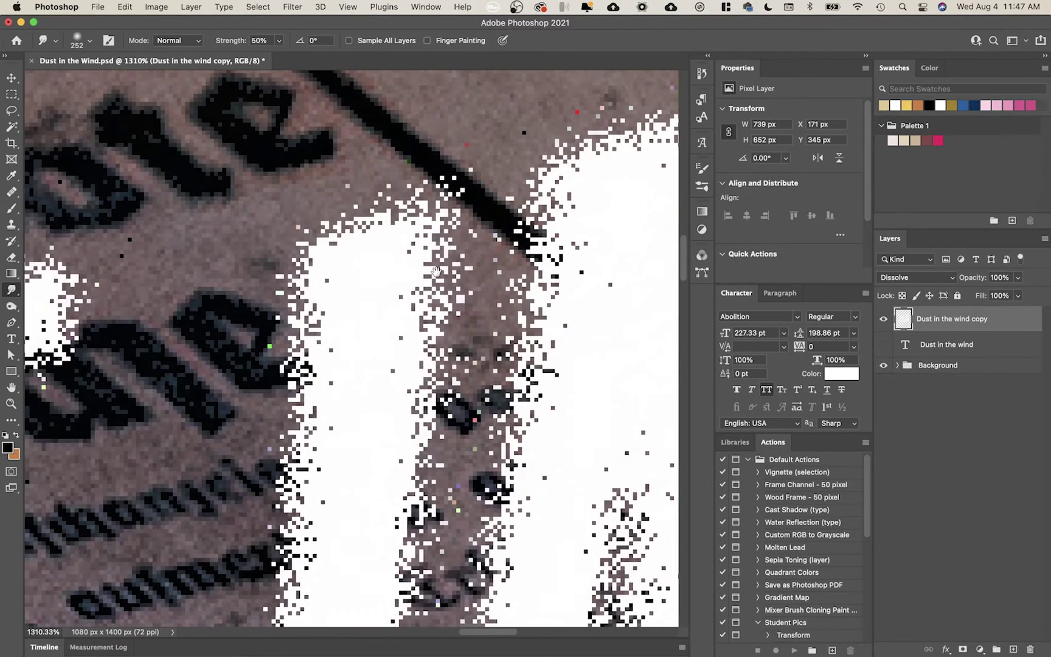
left_click_drag(328, 306, 239, 327)
left_click_drag(386, 359, 364, 359)
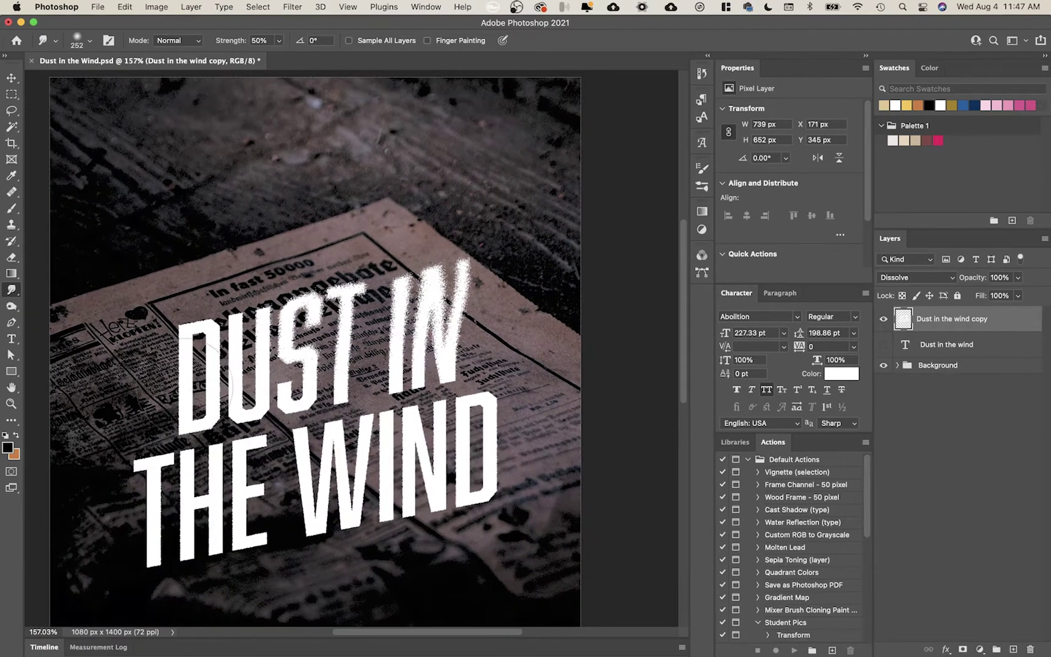
Smear the outer edges of DUST IN and THE WIND with the Smudge tool, pulling the lower letter ends down and outward.
mouse_move(184, 387)
left_mouse_down()
mouse_move(180, 450)
mouse_move(154, 465)
mouse_move(140, 562)
mouse_move(94, 613)
mouse_move(211, 558)
mouse_move(288, 540)
mouse_move(478, 390)
mouse_move(481, 426)
mouse_move(526, 389)
mouse_move(523, 426)
mouse_move(535, 377)
mouse_move(529, 389)
mouse_move(481, 255)
mouse_move(494, 250)
left_mouse_up()
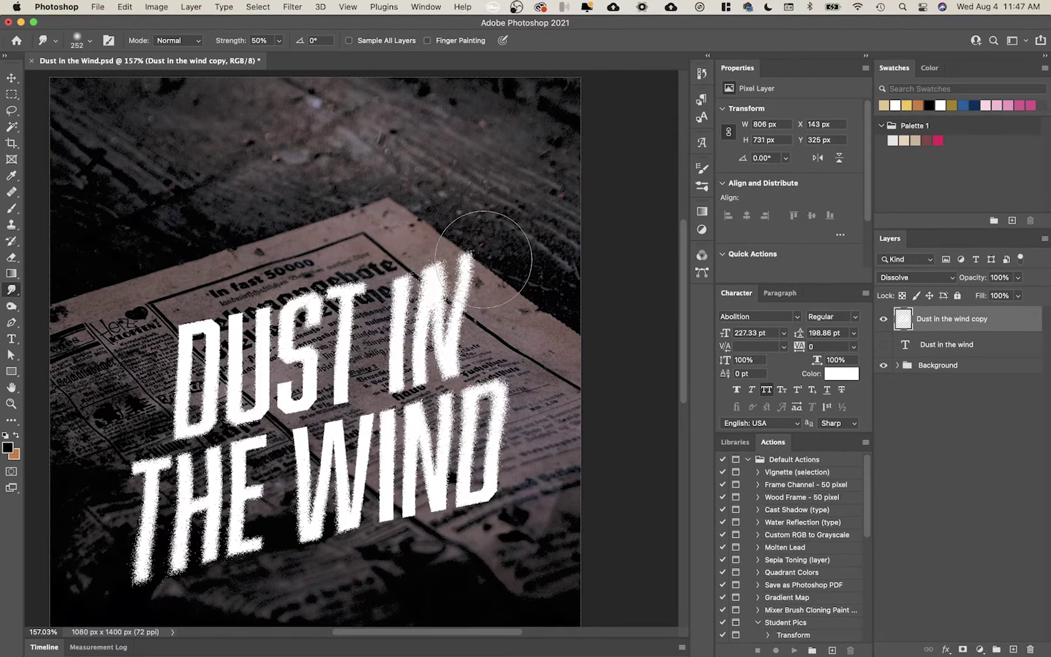
left_click_drag(182, 405, 148, 421)
left_click_drag(292, 531, 276, 545)
scroll(301, 511, "down", 3)
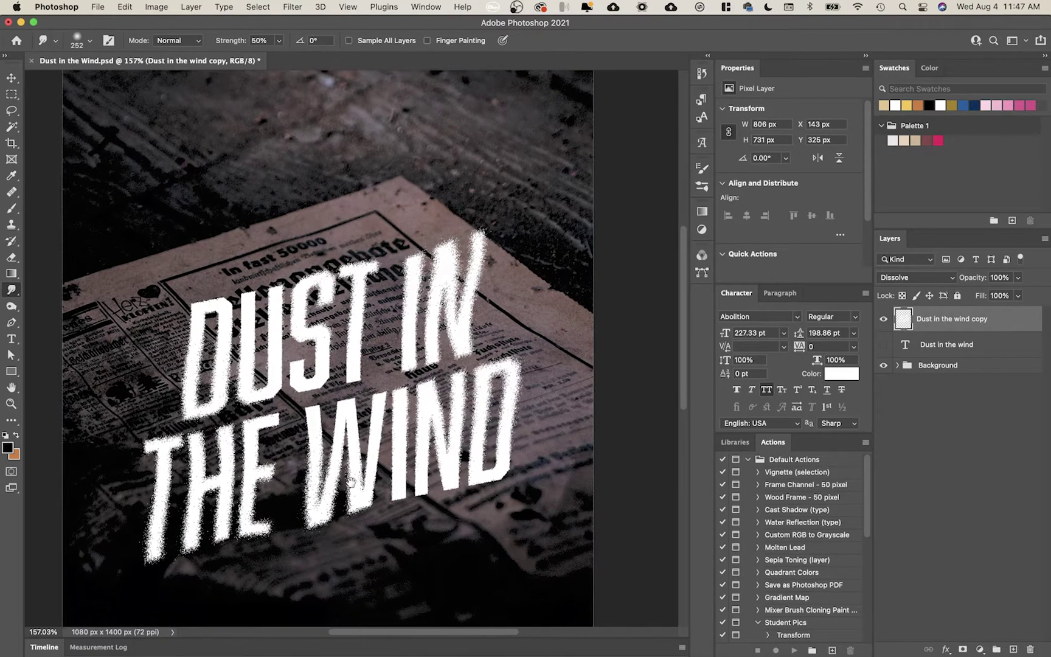
left_click_drag(327, 472, 312, 478)
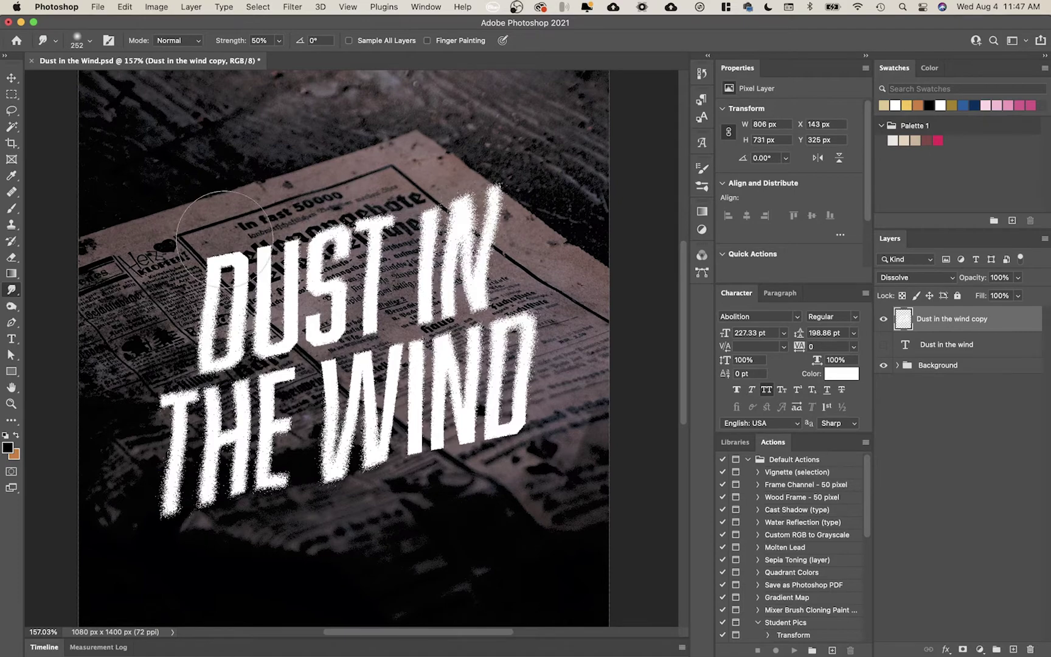
Try smearing the first letters of both title lines further outward, undoing each attempt.
left_click_drag(212, 308, 196, 312)
key("super+z")
left_click_drag(192, 368, 160, 348)
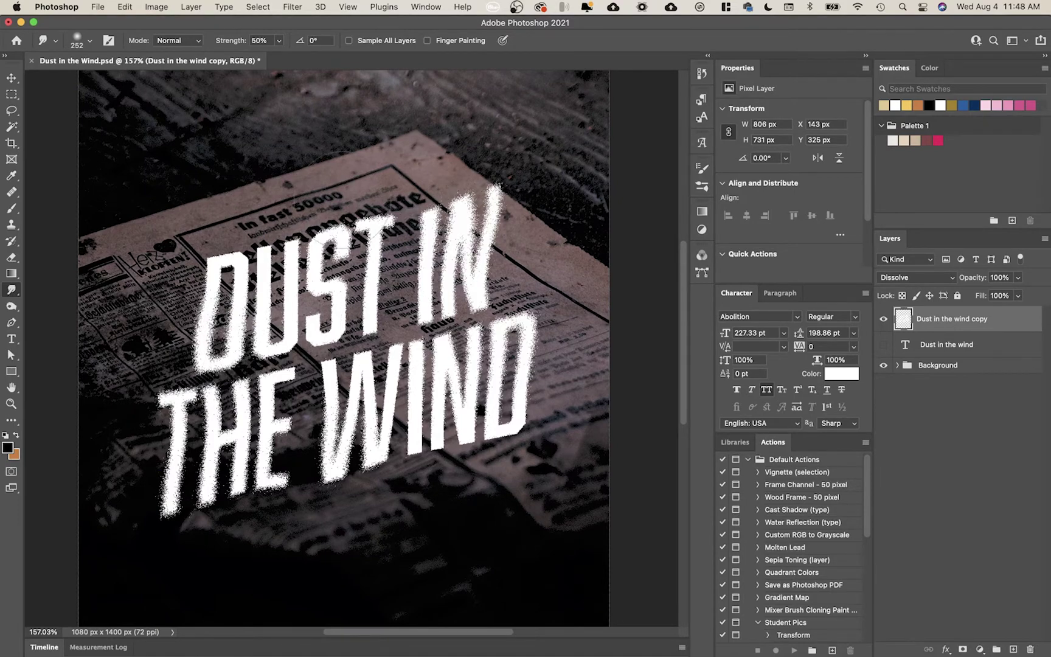
key("super+z")
Smear the foot of the T in THE, the upper corner of the D in WIND and the tip of the N in IN further outward.
left_click_drag(220, 364, 201, 379)
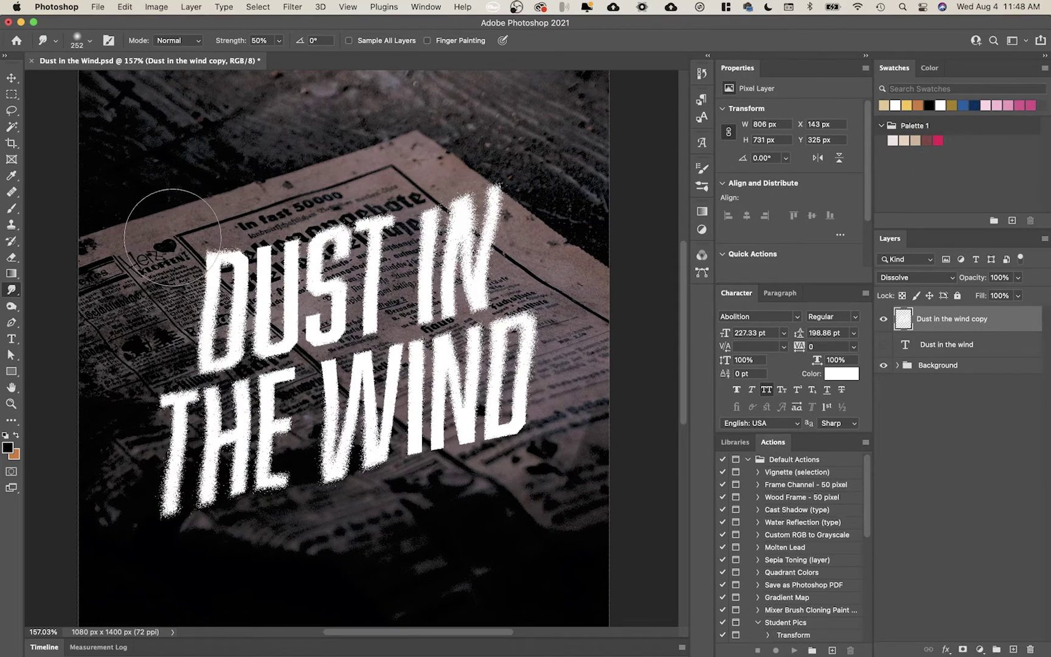
left_click_drag(315, 191, 300, 196)
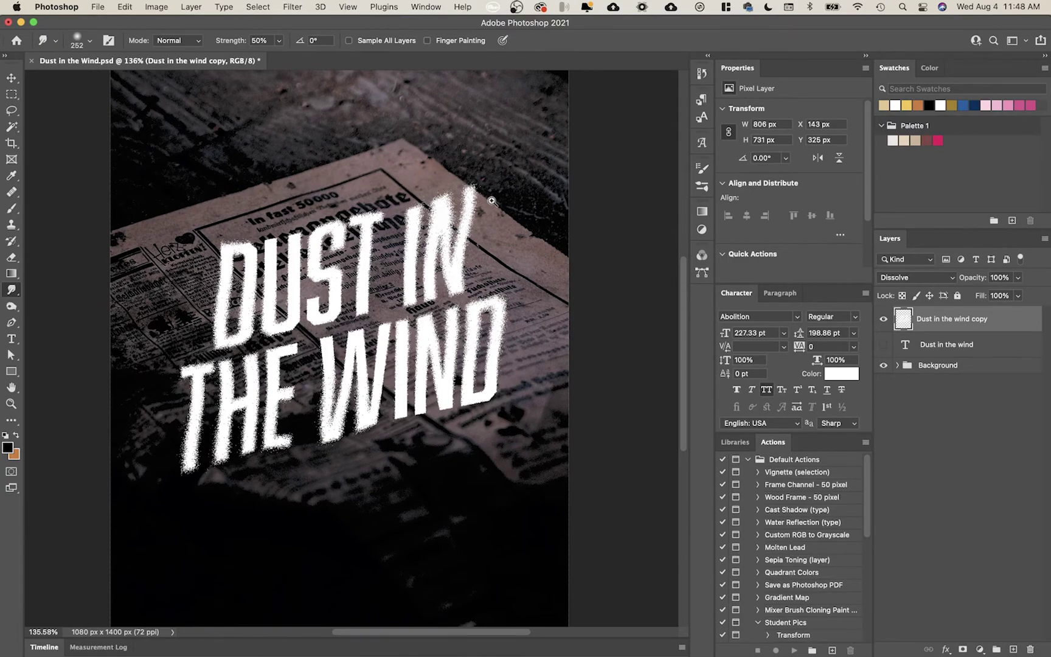
scroll(373, 231, "up", 10)
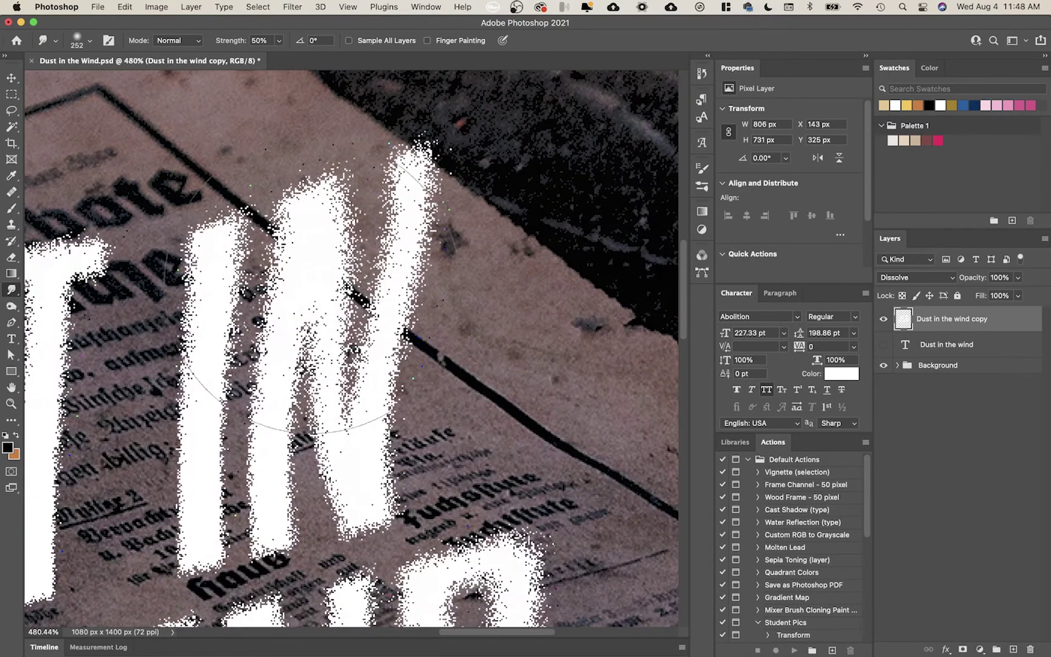
scroll(310, 255, "down", 10)
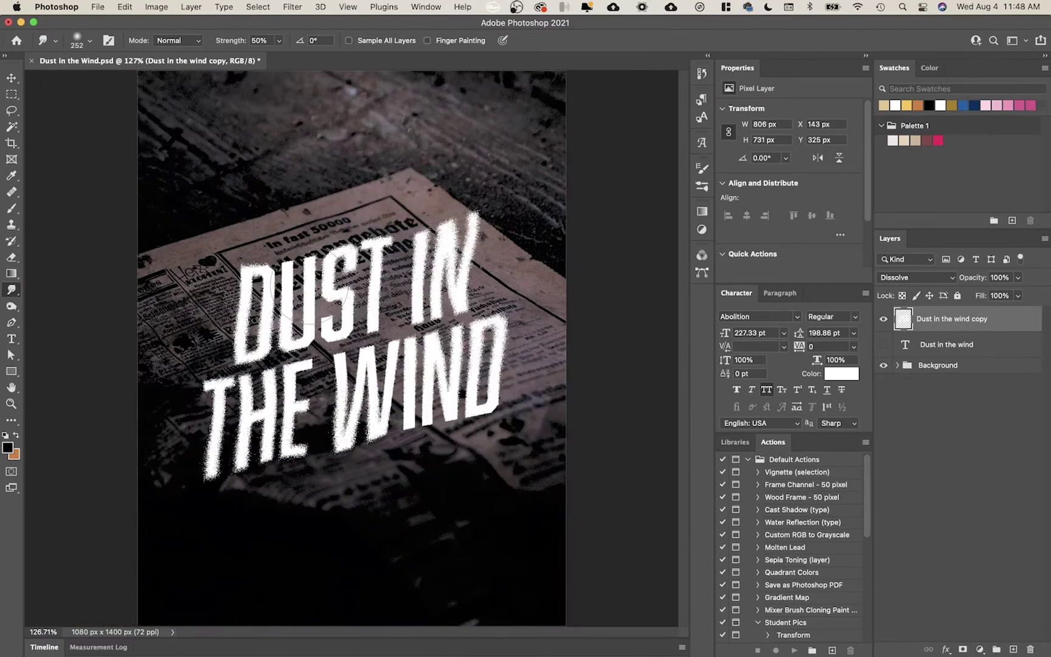
left_click_drag(214, 480, 206, 485)
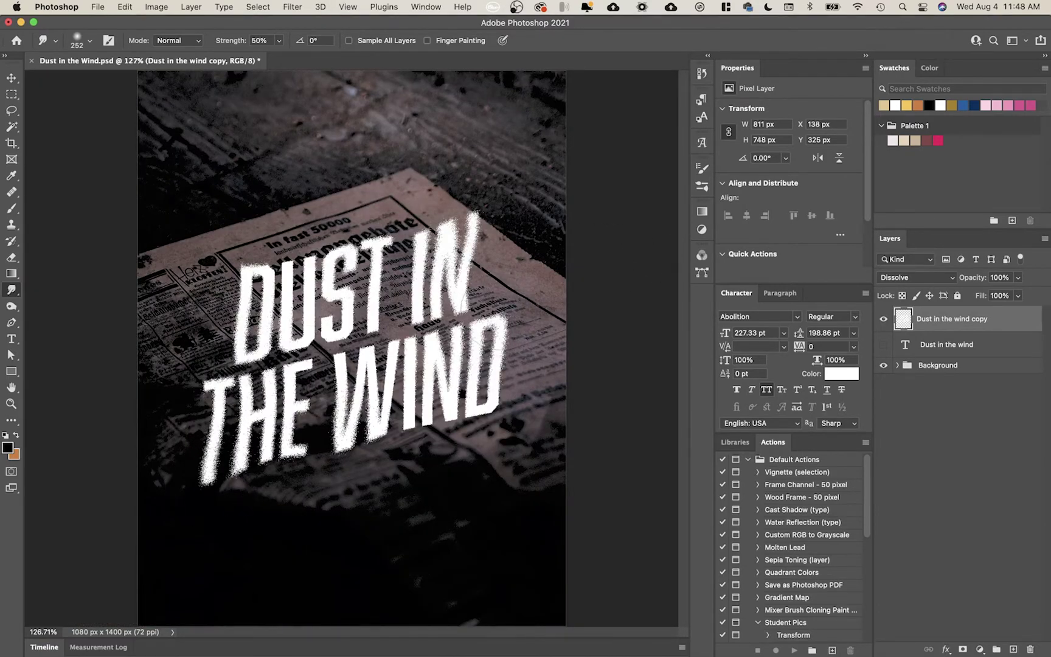
left_click_drag(500, 312, 506, 302)
left_click_drag(492, 222, 495, 214)
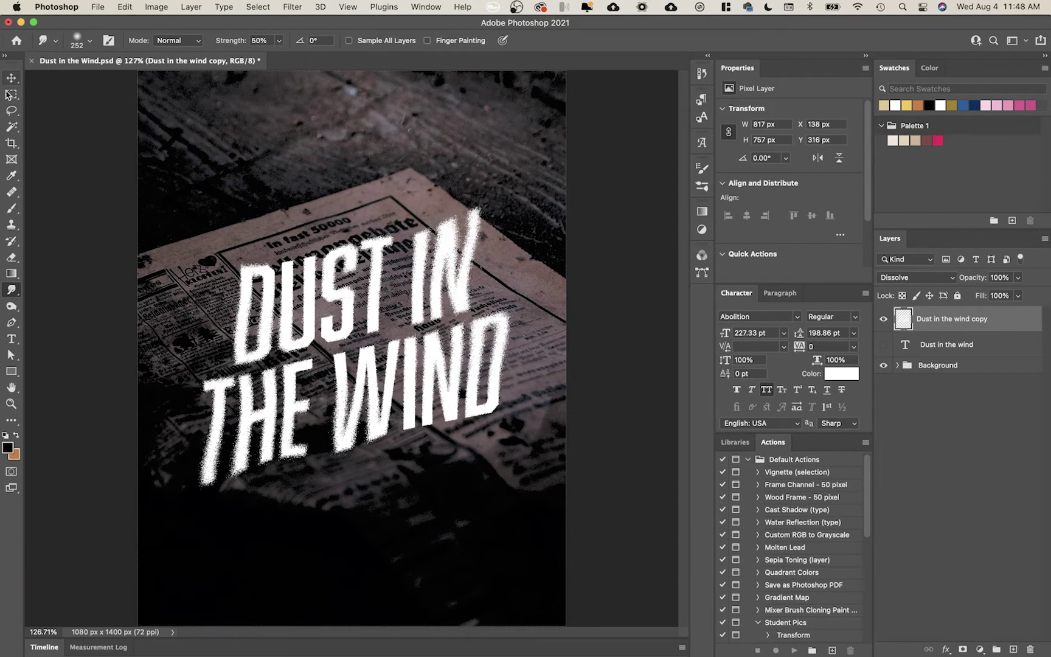
Set up the Eraser with a 212 px brush at 0% hardness and 50% opacity, undoing a trial stroke at 100%.
key("e")
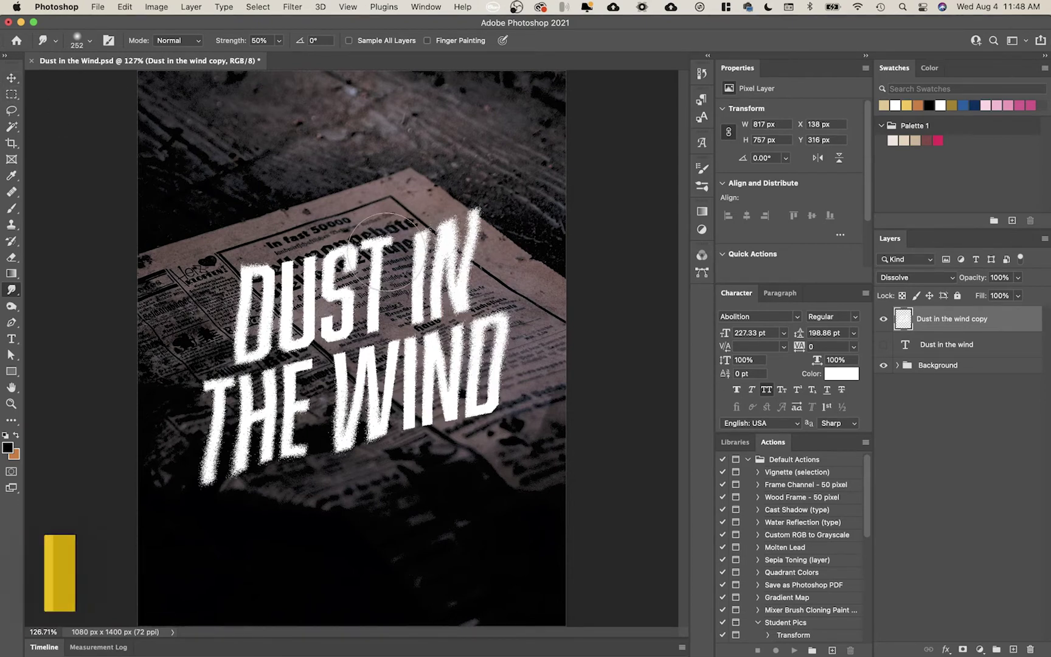
left_click(77, 47)
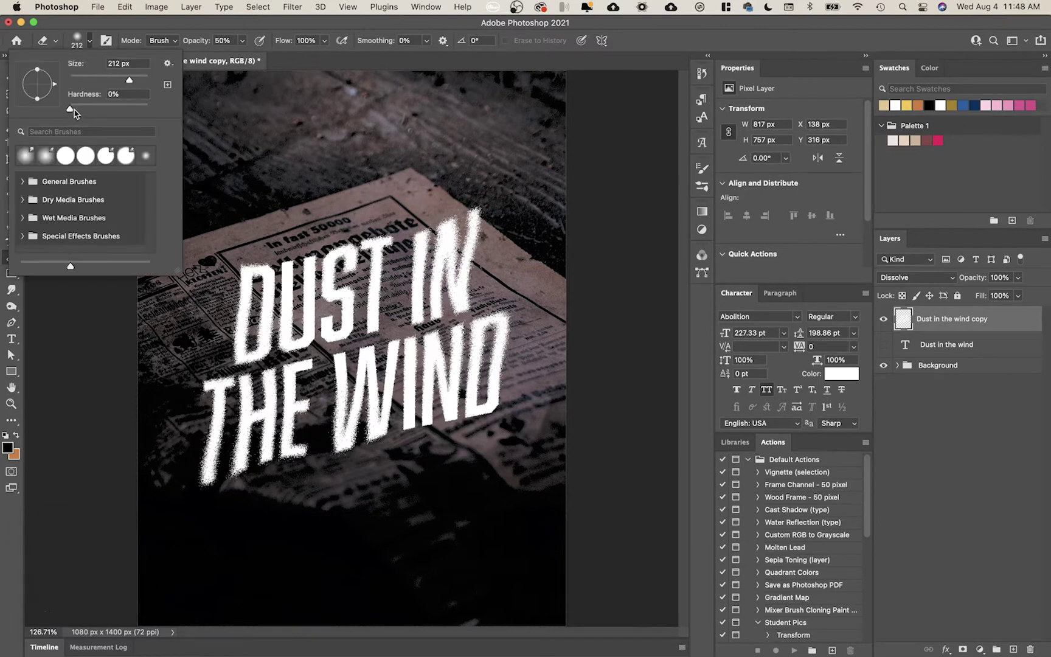
left_click(332, 133)
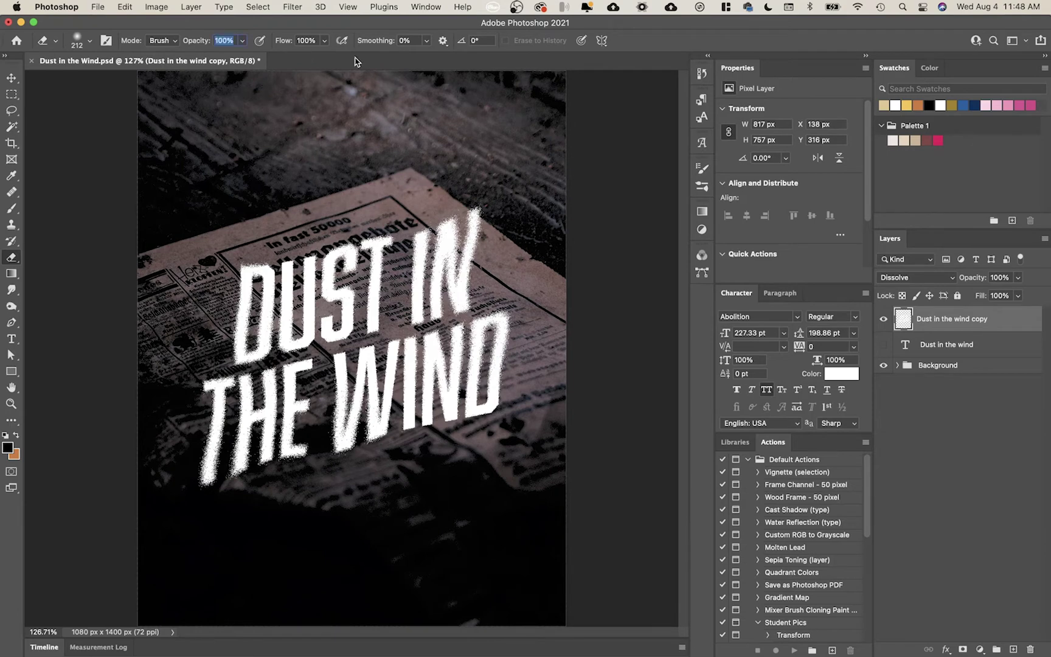
mouse_move(495, 231)
left_mouse_down()
mouse_move(414, 229)
mouse_move(495, 237)
mouse_move(487, 257)
mouse_move(286, 298)
left_mouse_up()
key("super+z")
key("Return")
Partially erase the lower ends of THE and the W, the upper corner of WIND's D and the top of IN for grainy edges.
mouse_move(184, 498)
left_mouse_down()
mouse_move(197, 487)
mouse_move(243, 490)
left_mouse_up()
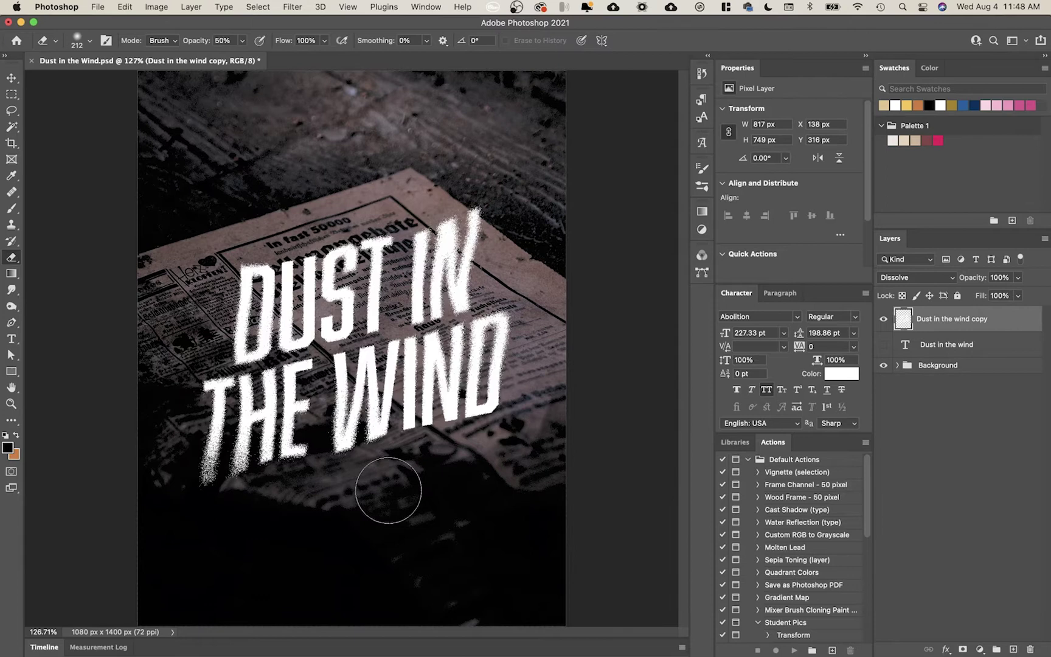
mouse_move(434, 462)
left_mouse_down()
mouse_move(340, 450)
mouse_move(339, 475)
left_mouse_up()
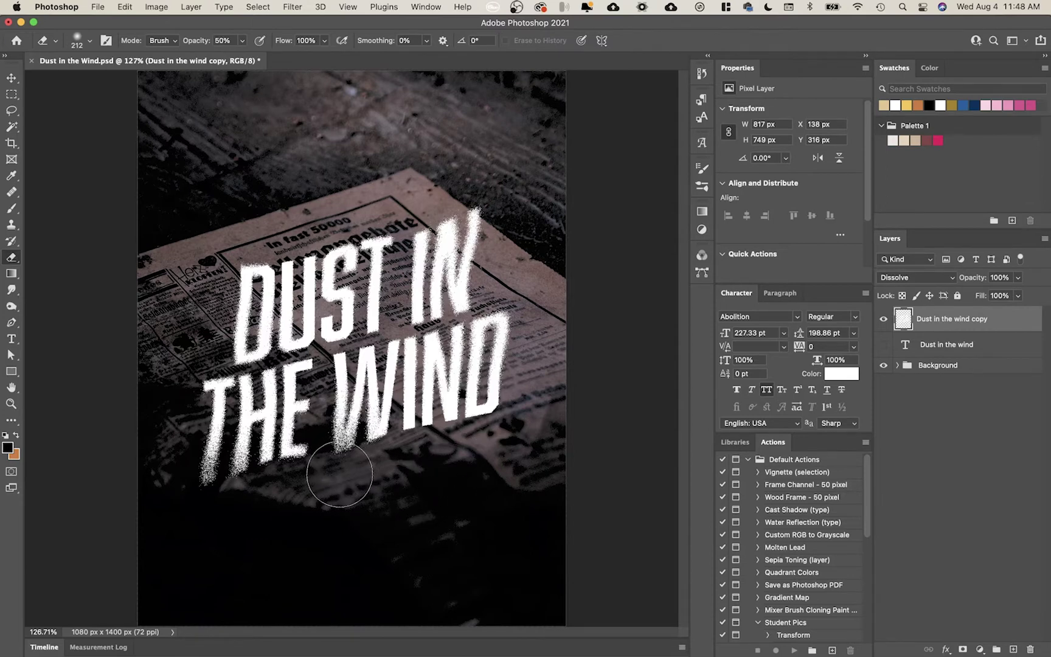
mouse_move(510, 334)
left_mouse_down()
mouse_move(530, 305)
mouse_move(520, 302)
left_mouse_up()
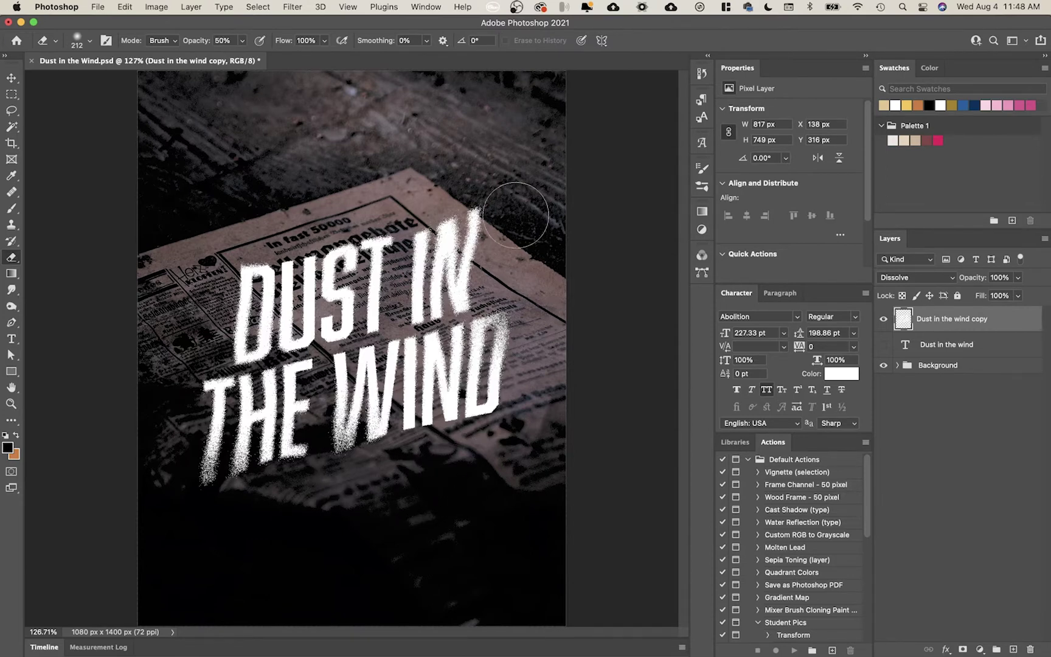
mouse_move(516, 216)
left_mouse_down()
mouse_move(468, 216)
mouse_move(493, 190)
left_mouse_up()
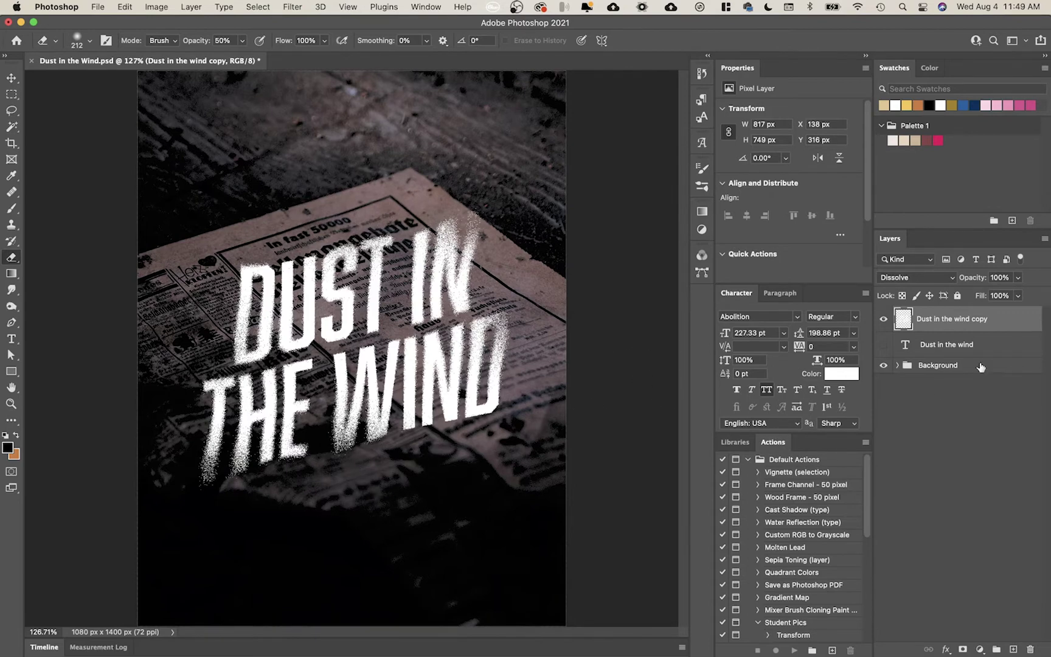
Duplicate the smudged title layer, Dust in the wind copy.
right_click(1009, 319)
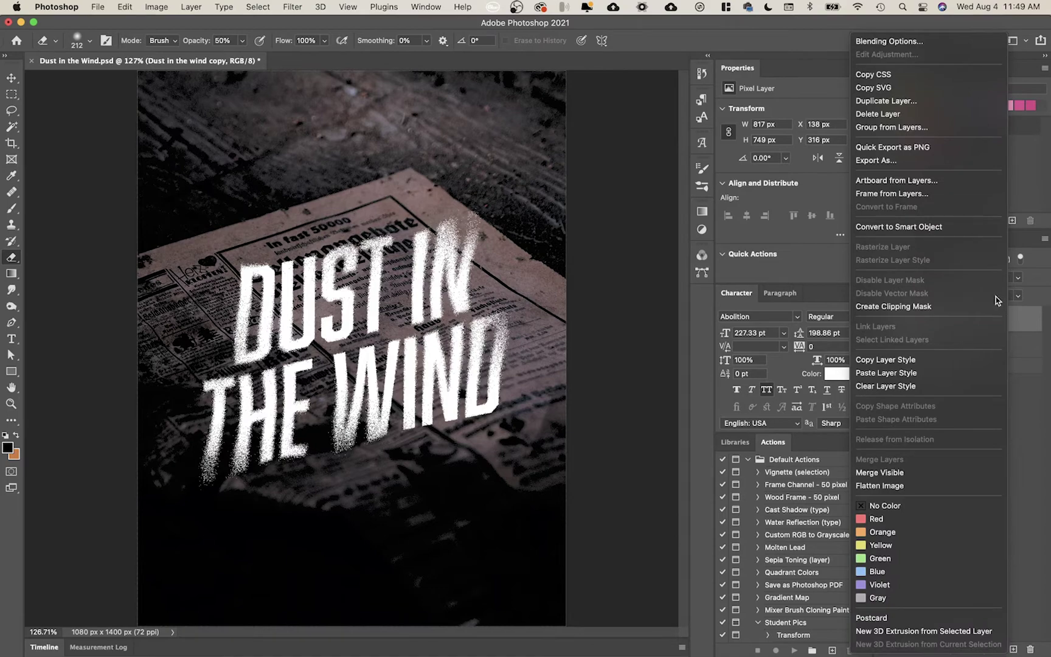
left_click(899, 101)
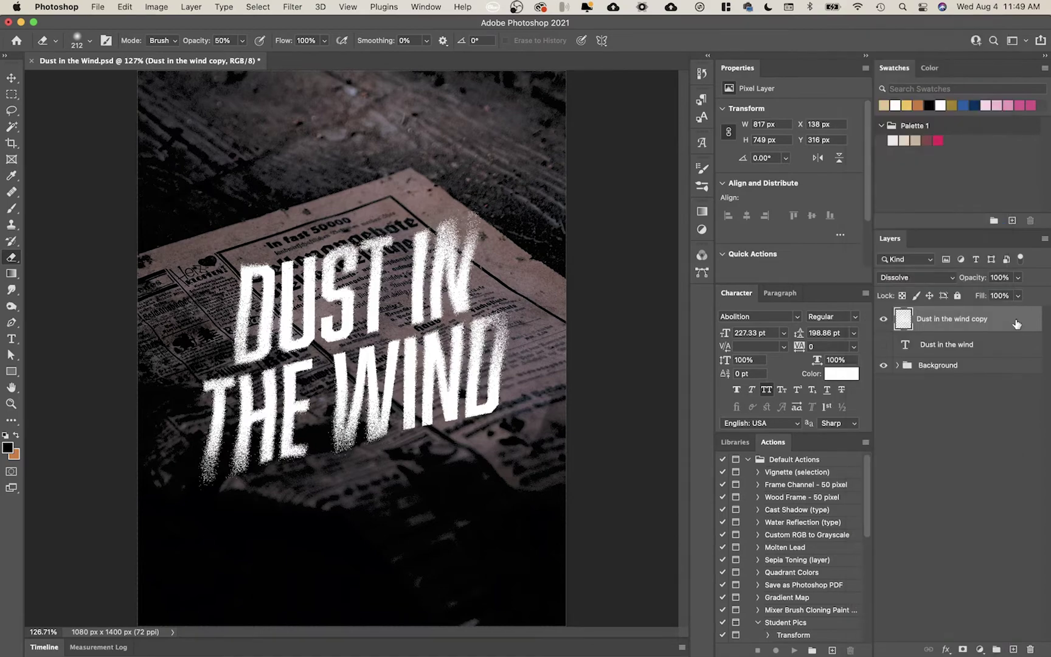
key("Return")
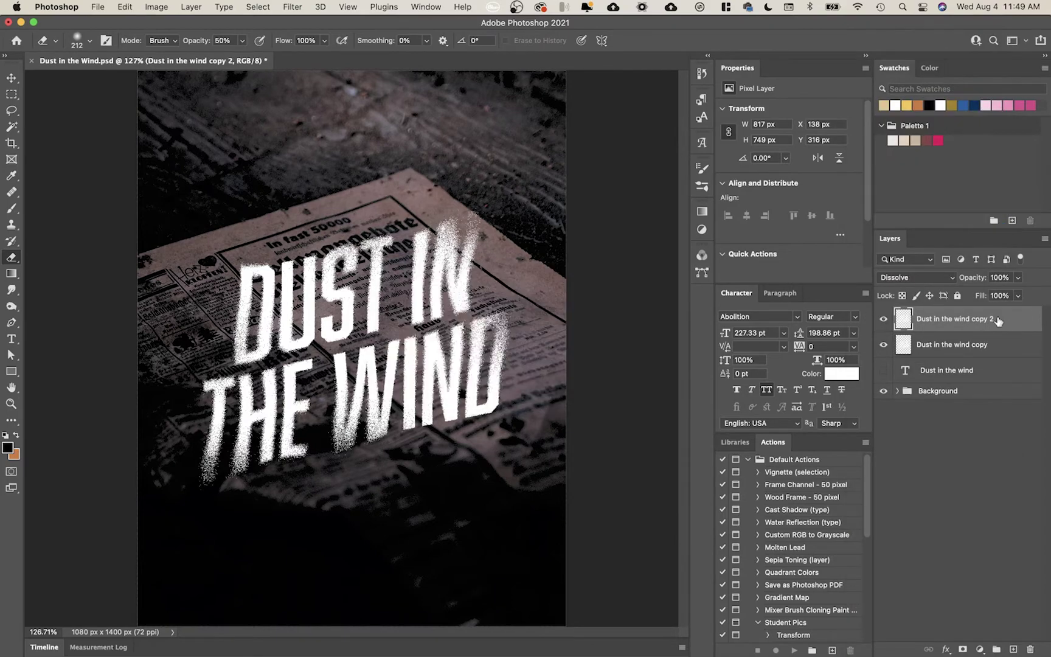
key("super+bracketleft")
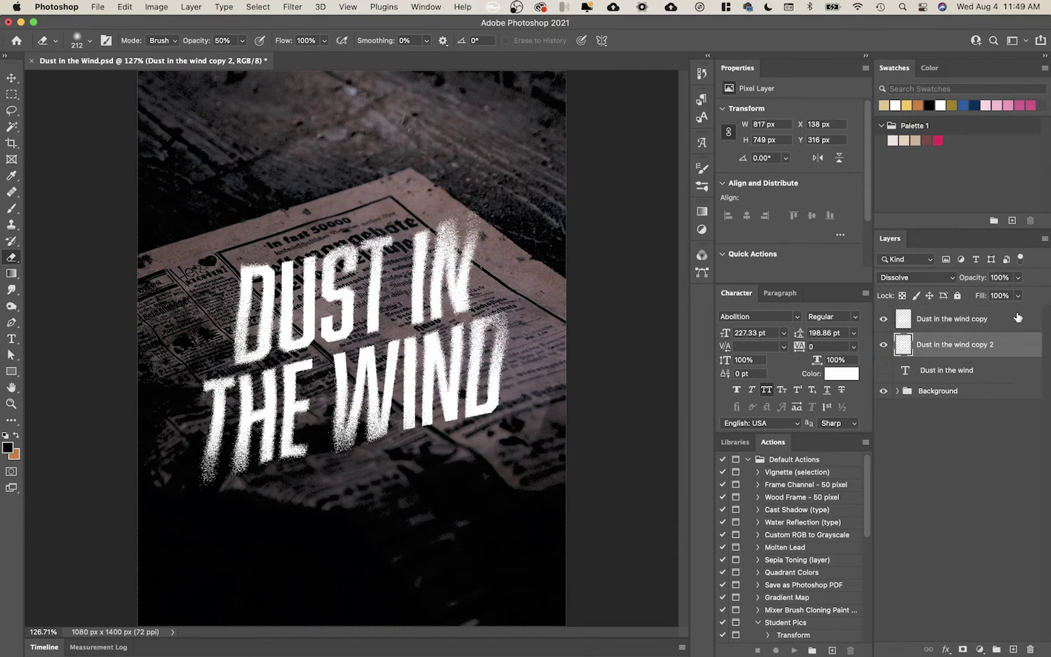
double_click(1014, 347)
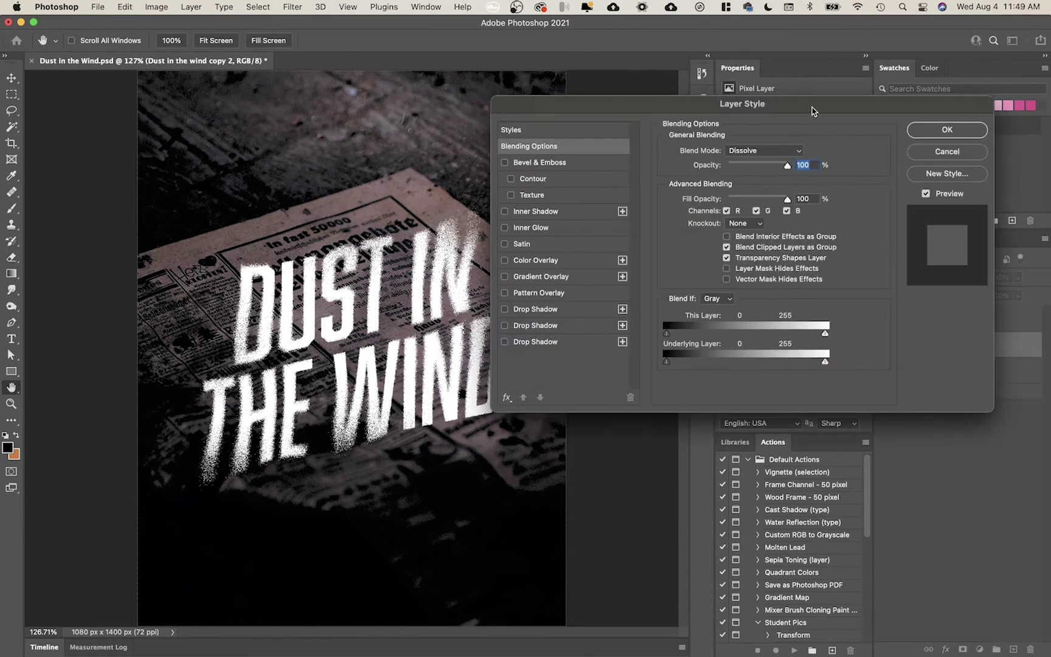
left_click_drag(812, 111, 749, 96)
left_click(441, 245)
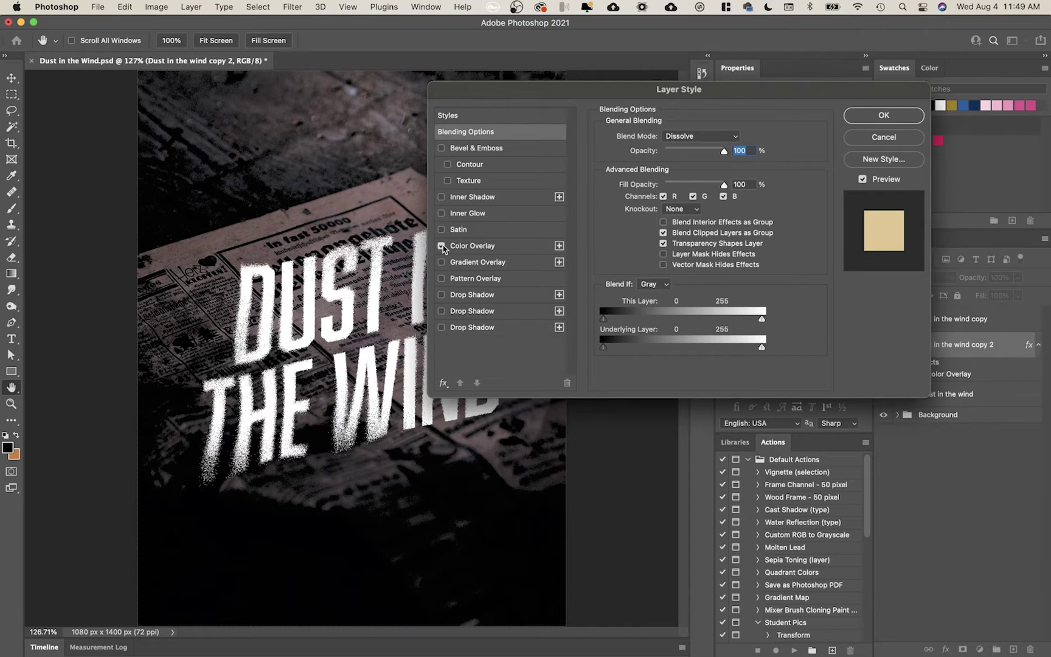
left_click(510, 250)
left_click(904, 138)
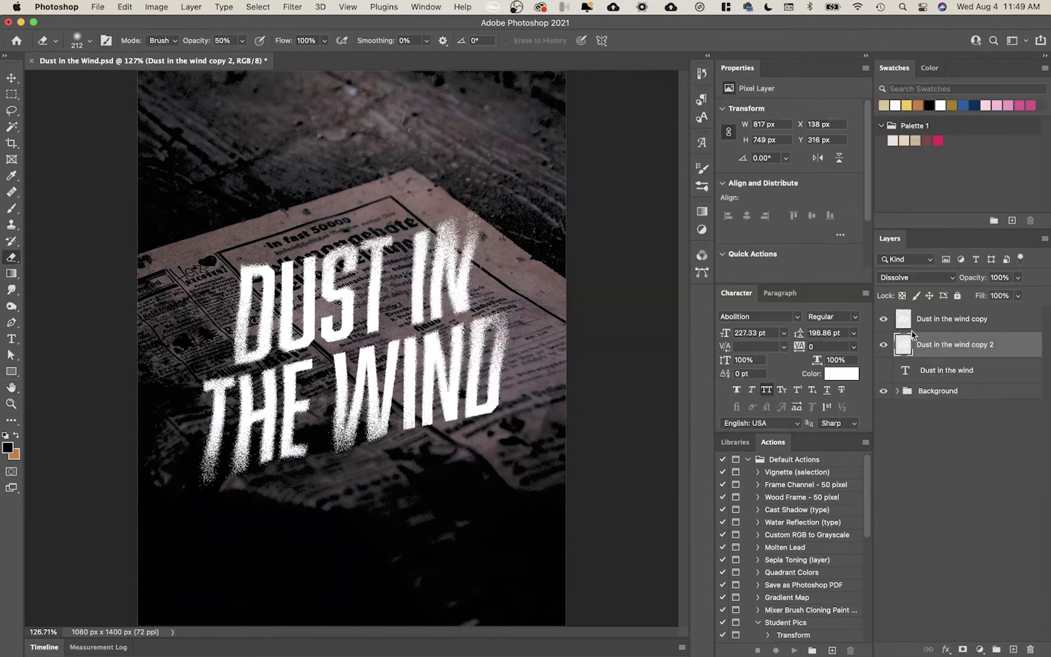
left_click_drag(964, 339, 1019, 323)
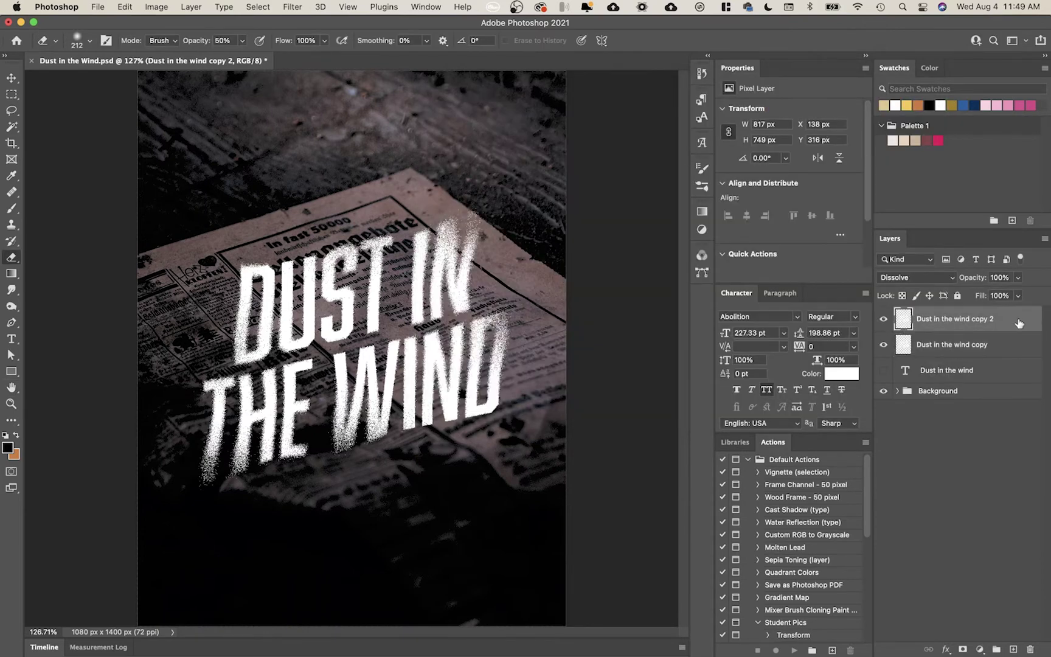
Give the duplicate a tan Color Overlay with Blend Interior Effects as Group enabled, and place it beneath the white title copy.
left_click(473, 246)
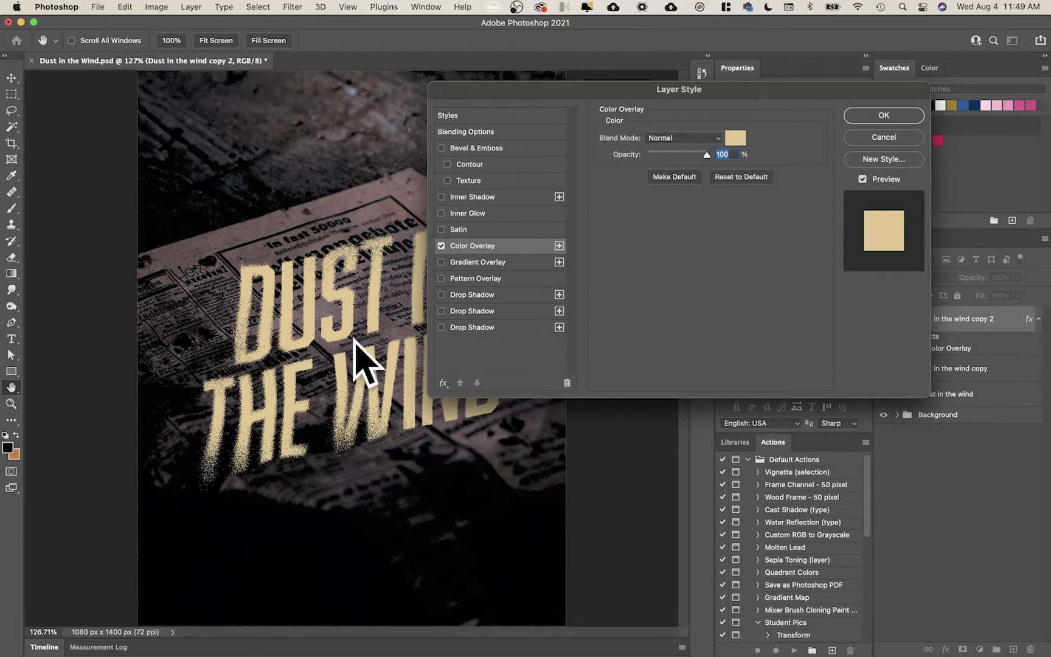
left_click(506, 116)
left_click(504, 133)
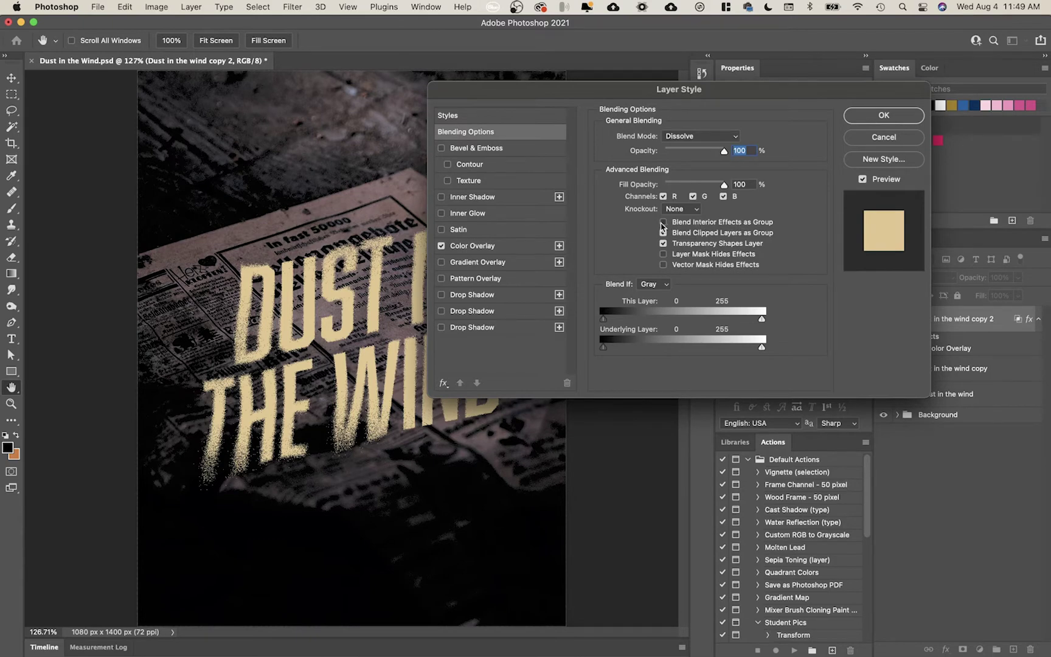
left_click(883, 117)
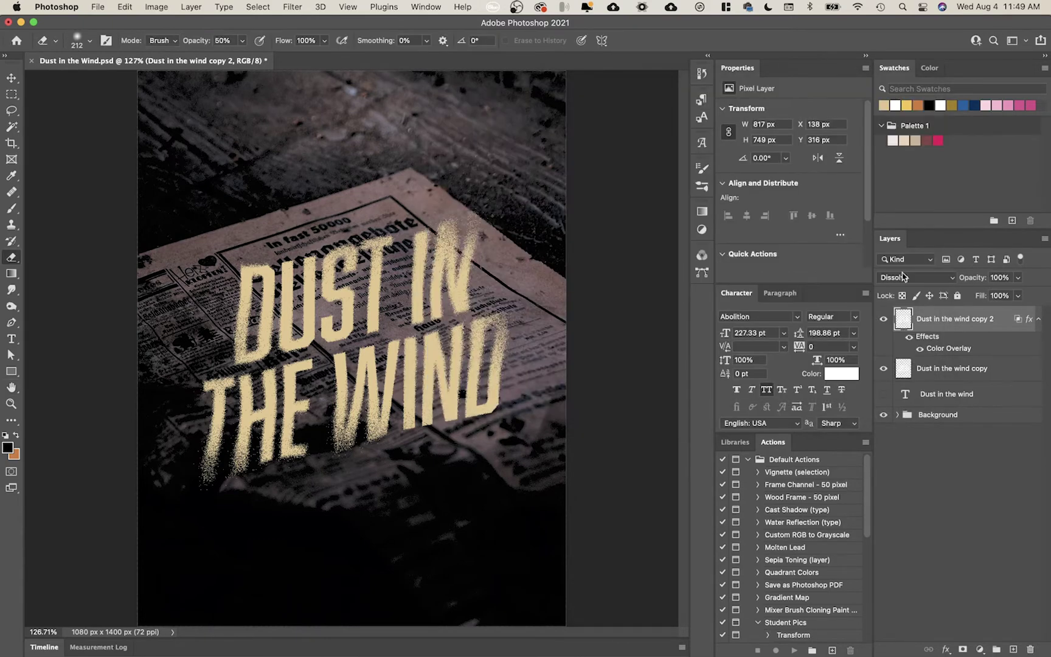
left_click_drag(950, 316, 957, 381)
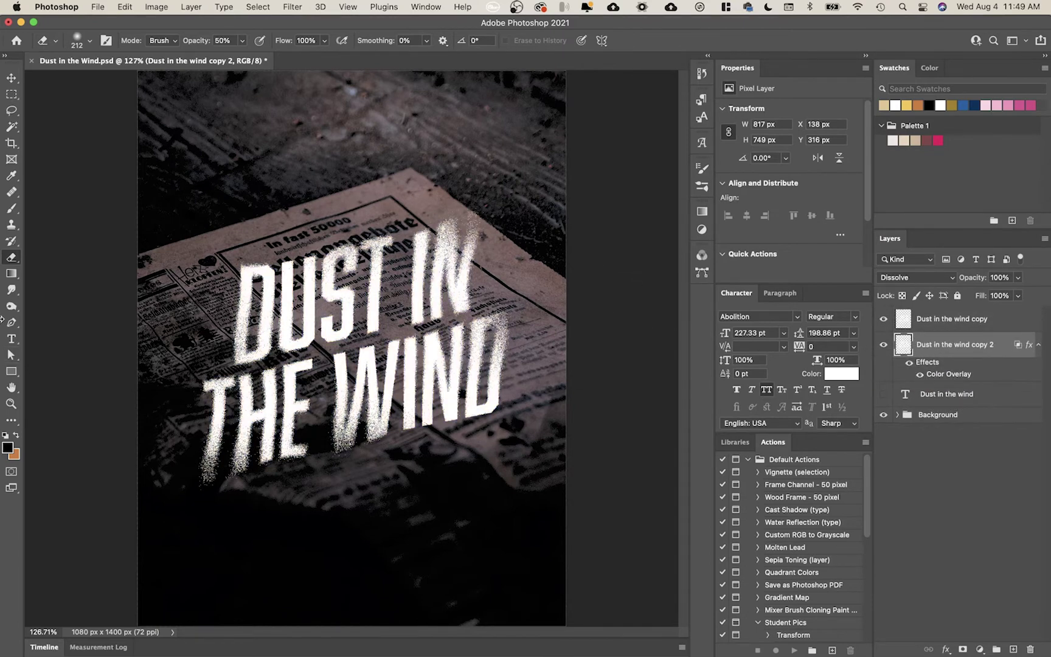
Smudge the tan duplicate outward past the white letters, at the lower ends of THE and W and the tops of ST IN and WIND's D.
left_click(12, 290)
mouse_move(207, 469)
left_mouse_down()
mouse_move(201, 457)
mouse_move(220, 470)
mouse_move(199, 497)
left_mouse_up()
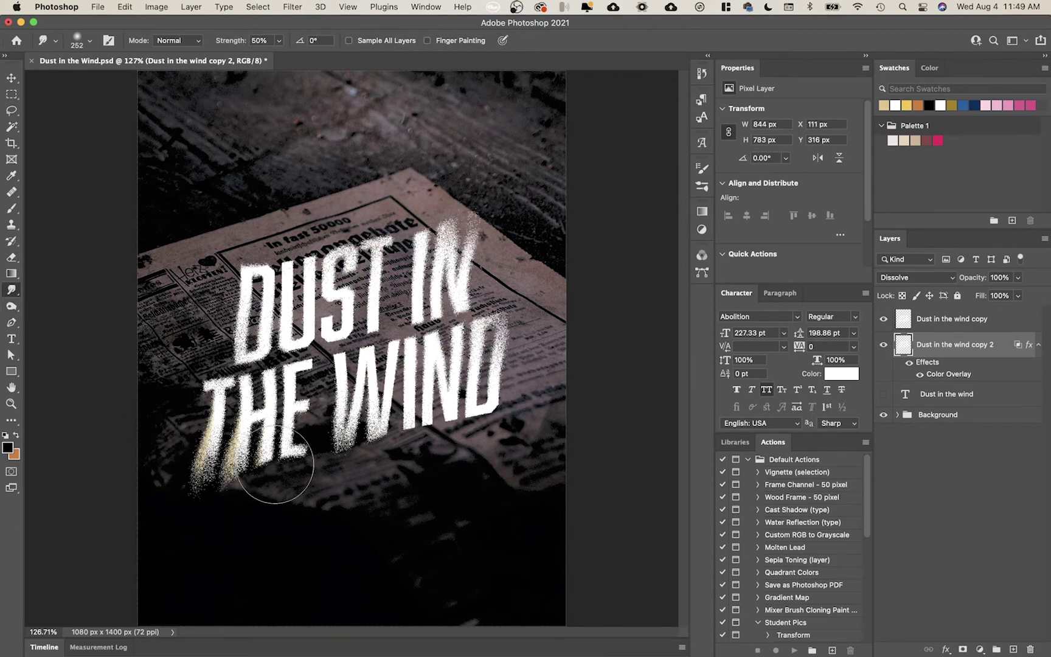
left_click_drag(252, 455, 256, 454)
left_click_drag(353, 445, 328, 460)
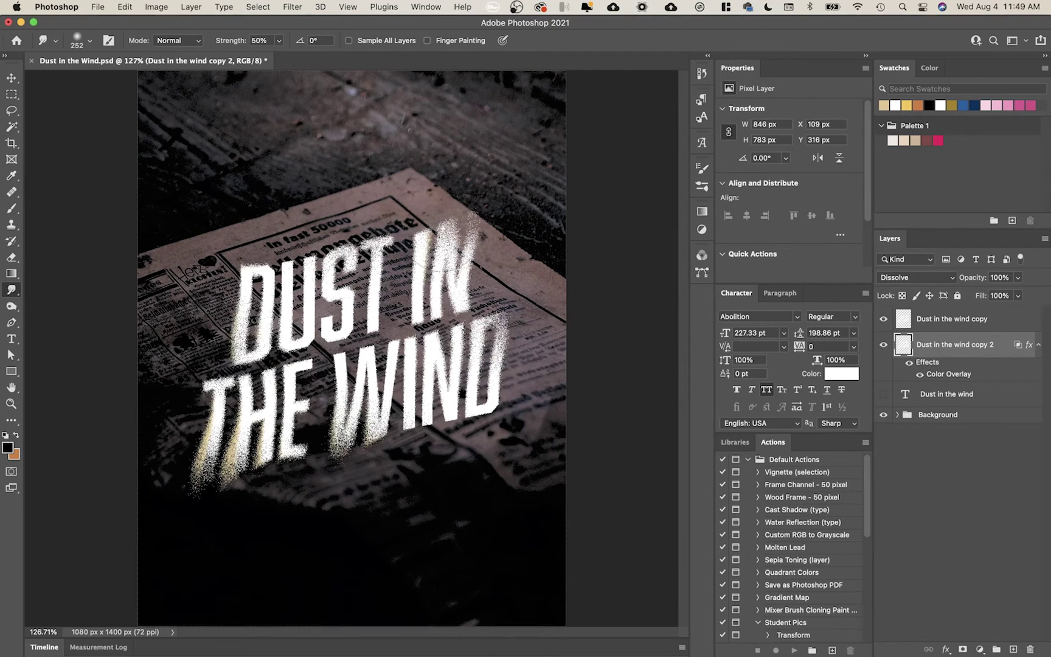
mouse_move(451, 258)
left_mouse_down()
mouse_move(462, 214)
mouse_move(474, 194)
mouse_move(489, 194)
left_mouse_up()
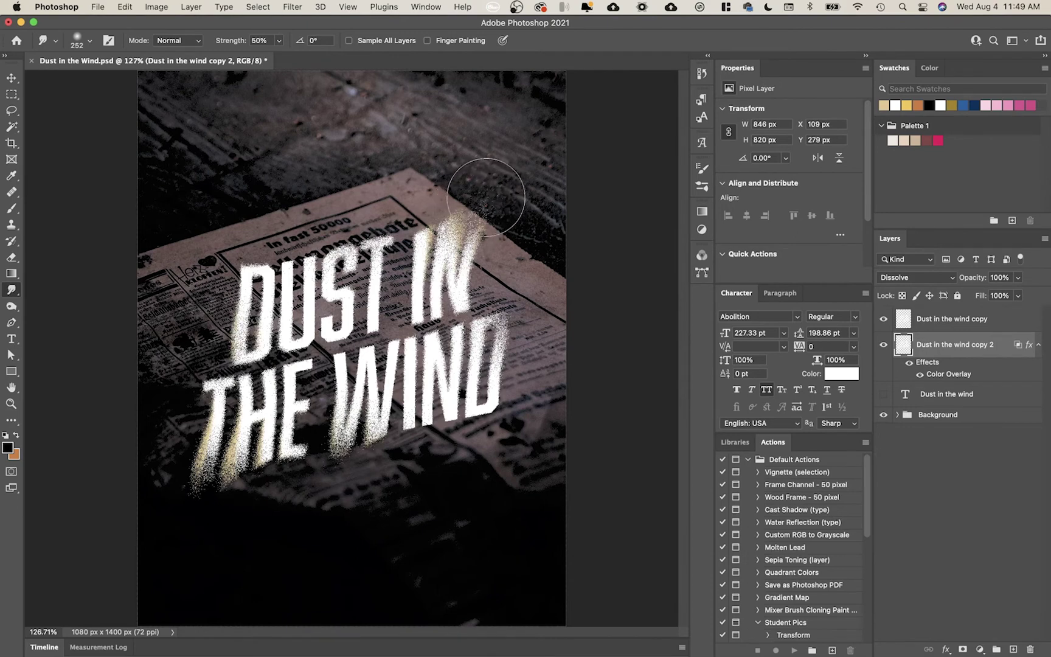
left_click_drag(371, 223, 381, 197)
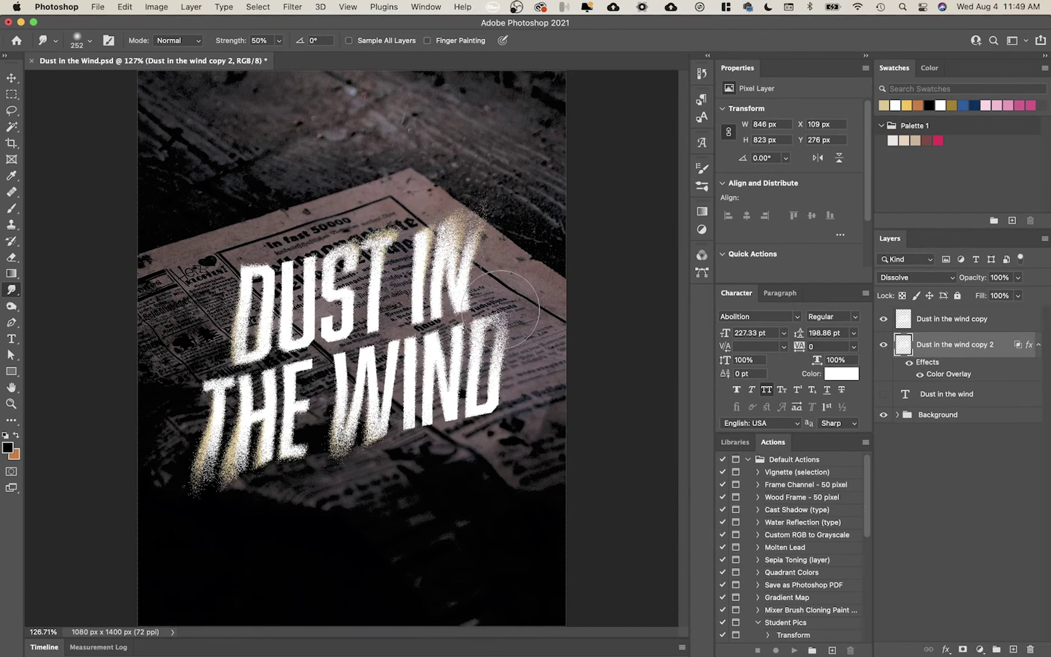
mouse_move(499, 310)
left_mouse_down()
mouse_move(548, 283)
mouse_move(553, 299)
left_mouse_up()
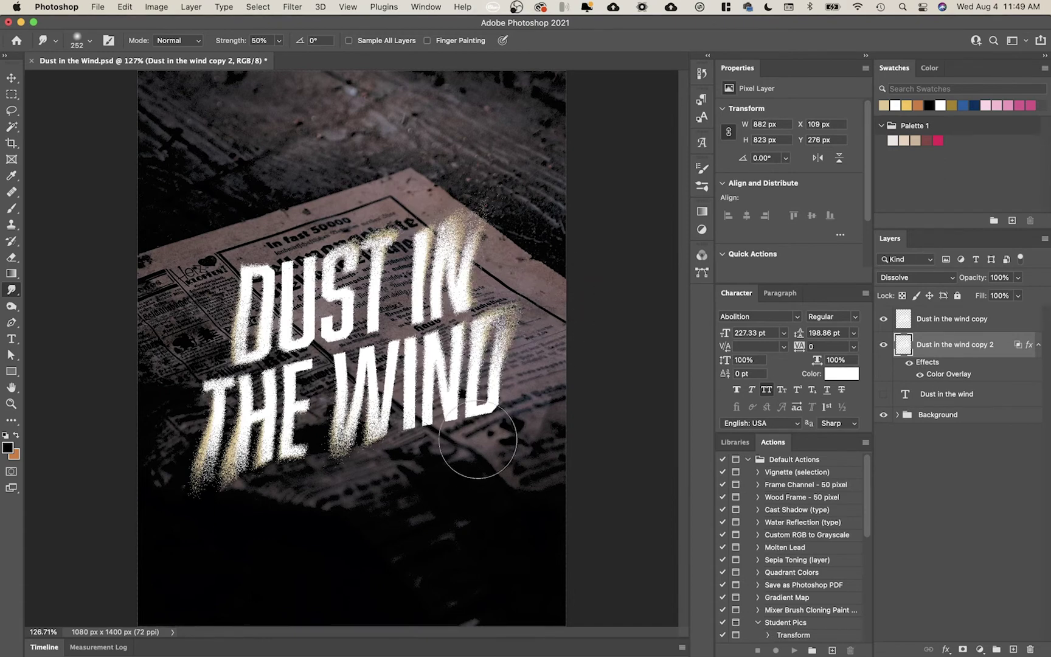
mouse_move(172, 482)
left_mouse_down()
mouse_move(176, 446)
mouse_move(187, 460)
left_mouse_up()
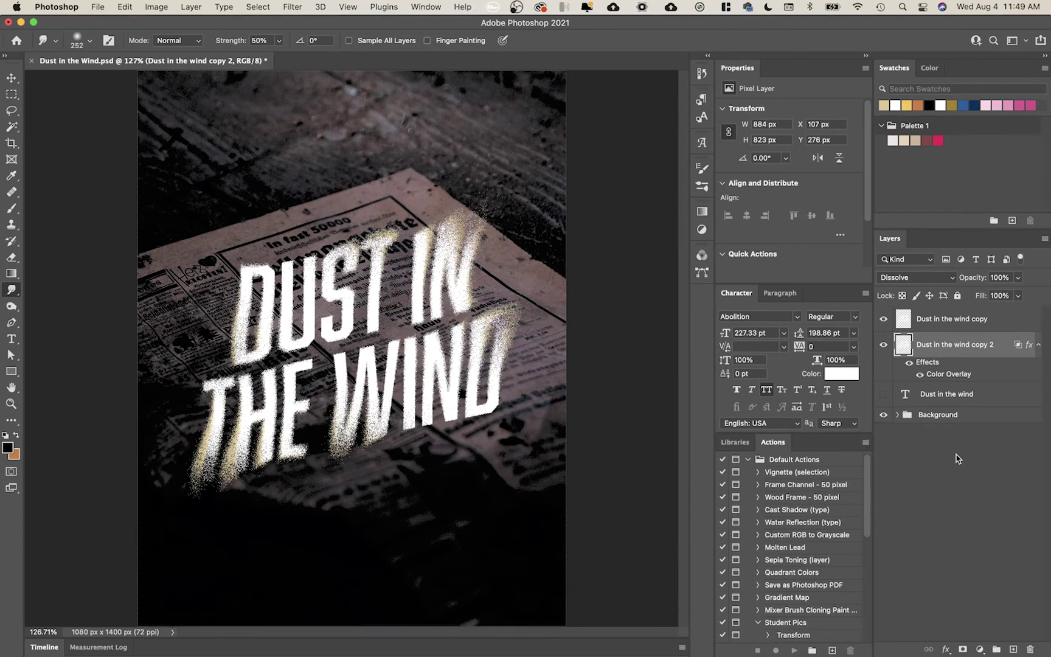
Set the tan title duplicate's opacity to 50%.
scroll(232, 460, "up", 6)
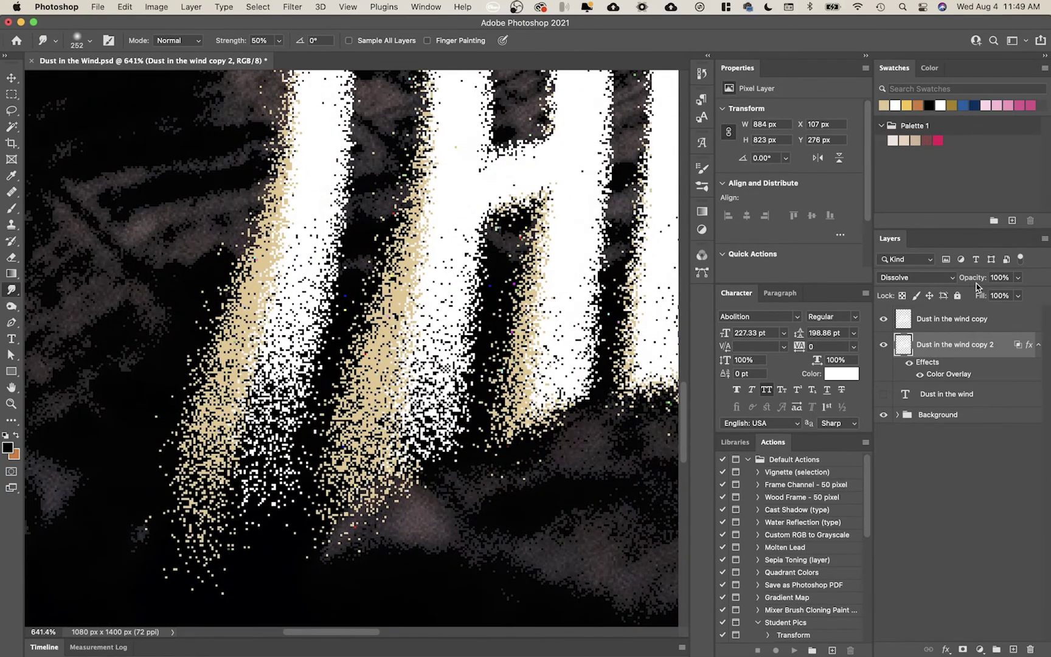
left_click_drag(936, 282, 937, 282)
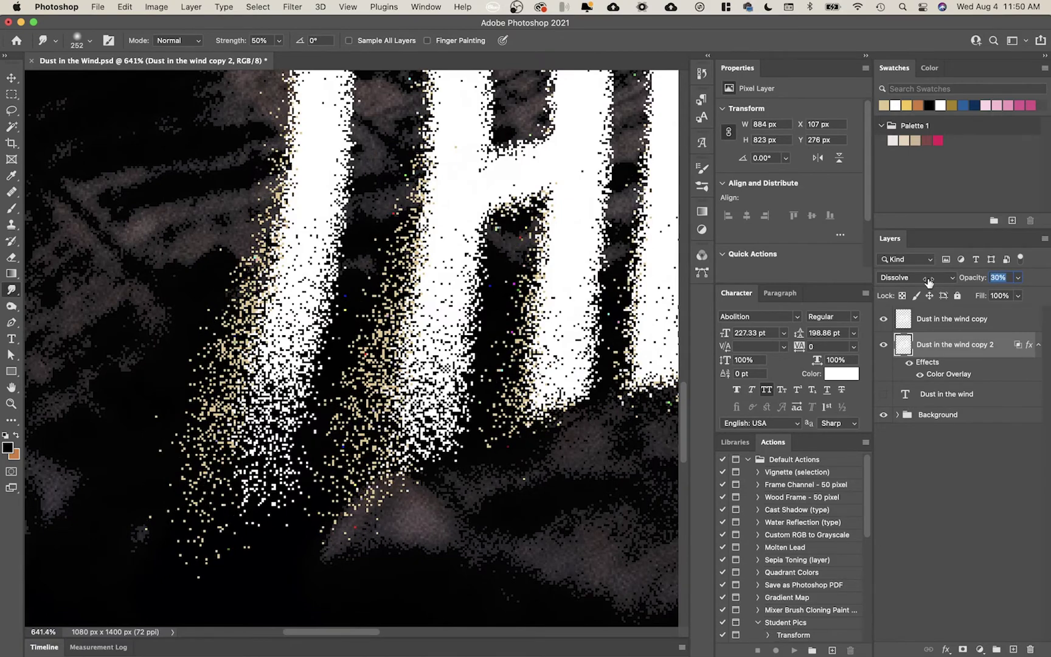
left_click_drag(917, 282, 929, 282)
key("super+0")
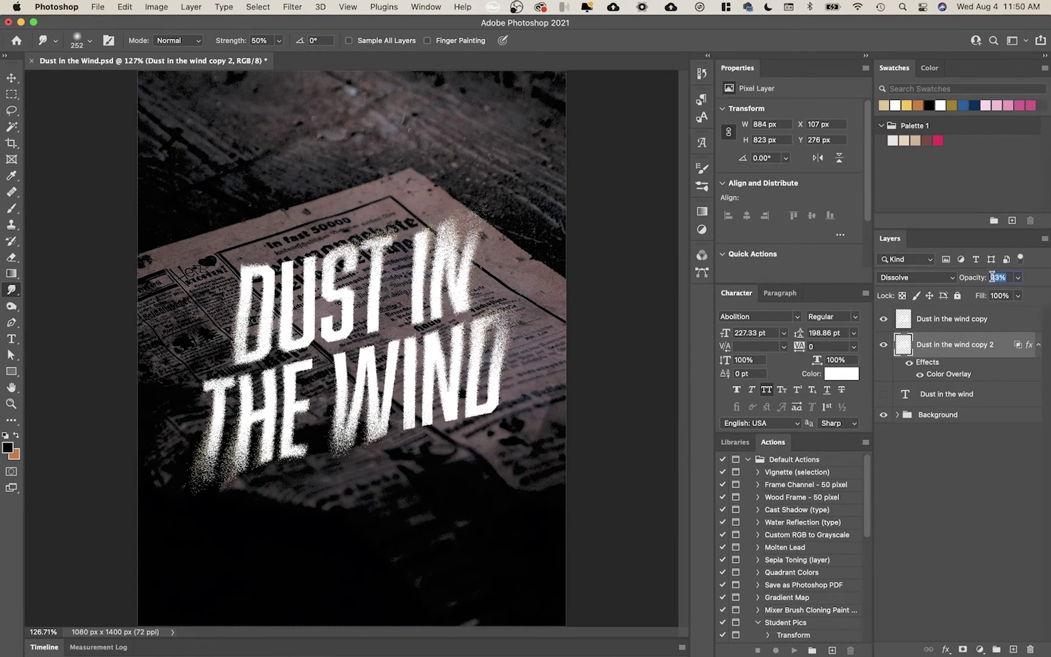
type("50")
key("Return")
key("v")
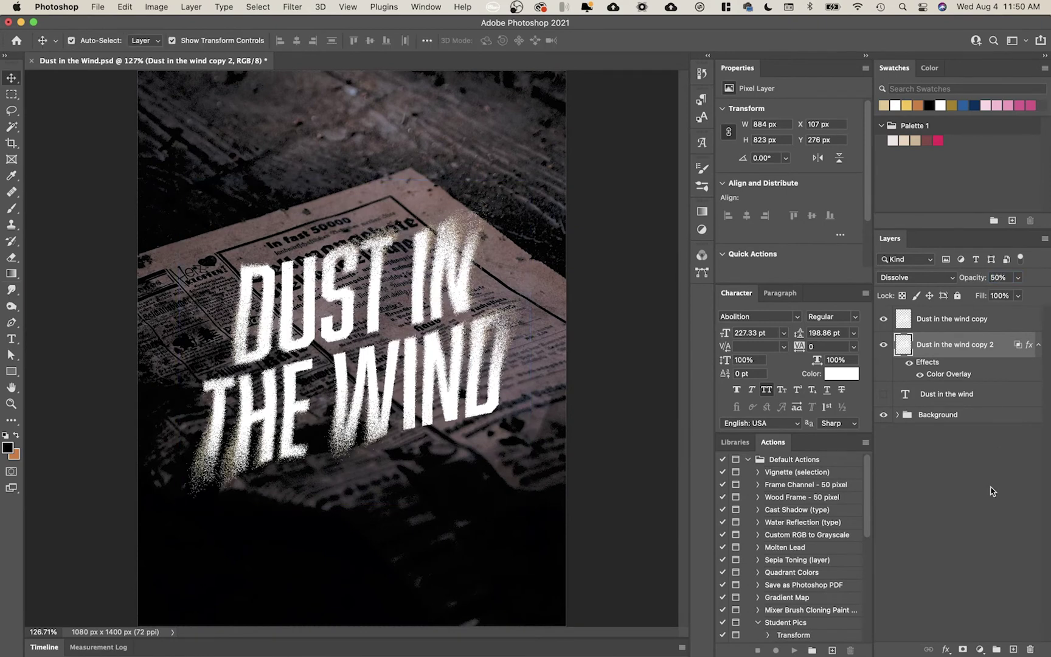
Compare the title with the tan duplicate hidden and shown.
left_click(992, 491)
left_click(881, 342)
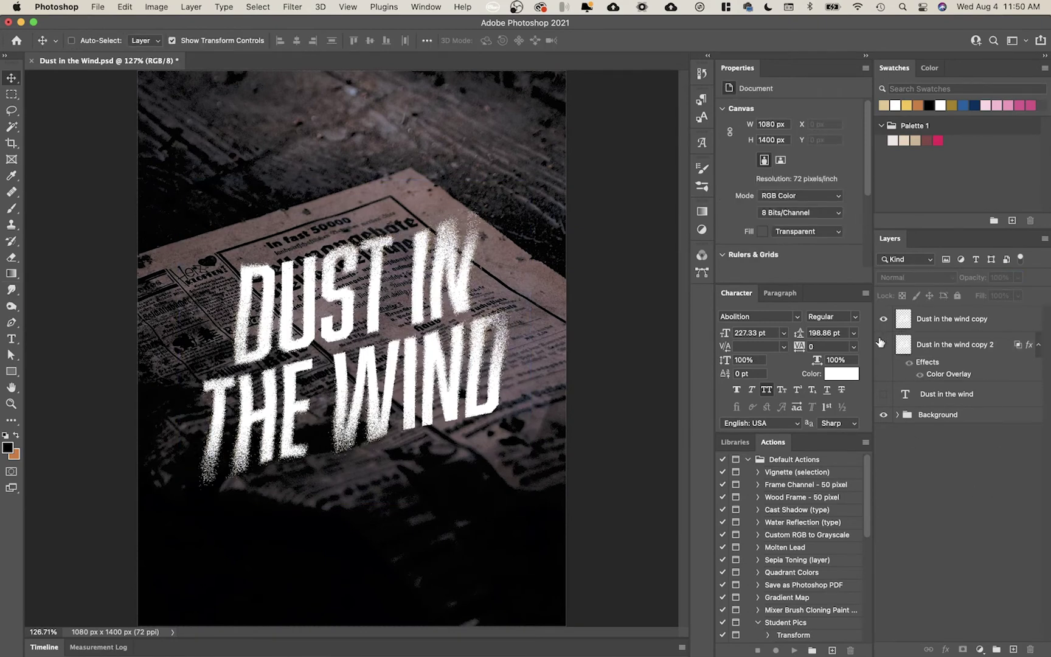
left_click(880, 343)
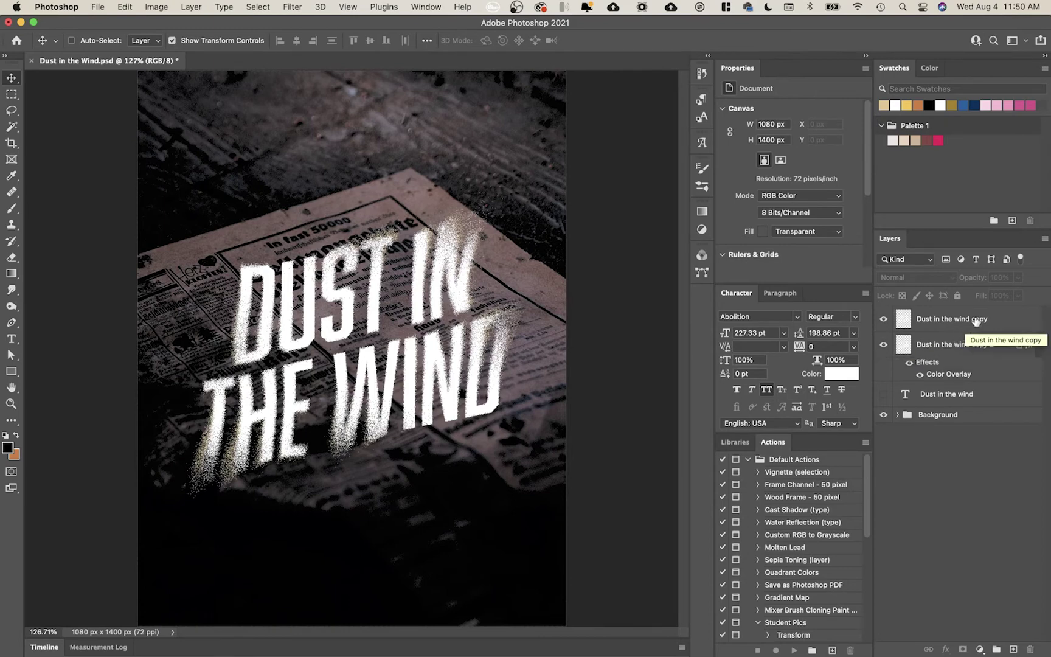
Lower the opacity of the white title copy to 95% so fine speckles break up the solid letters.
left_click(934, 318)
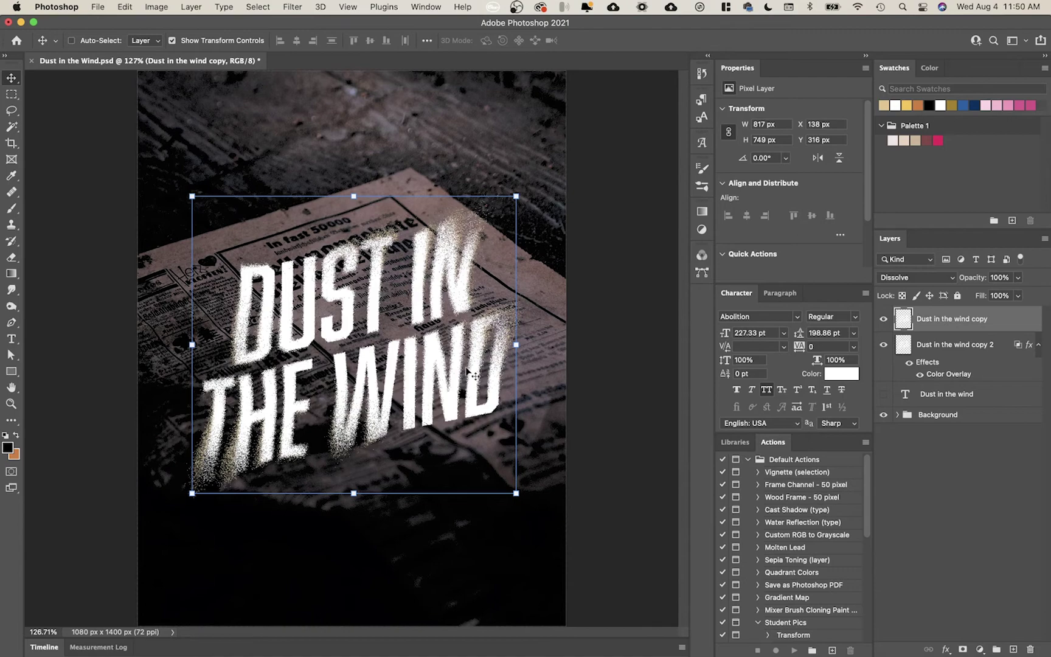
left_click_drag(973, 281, 1041, 285)
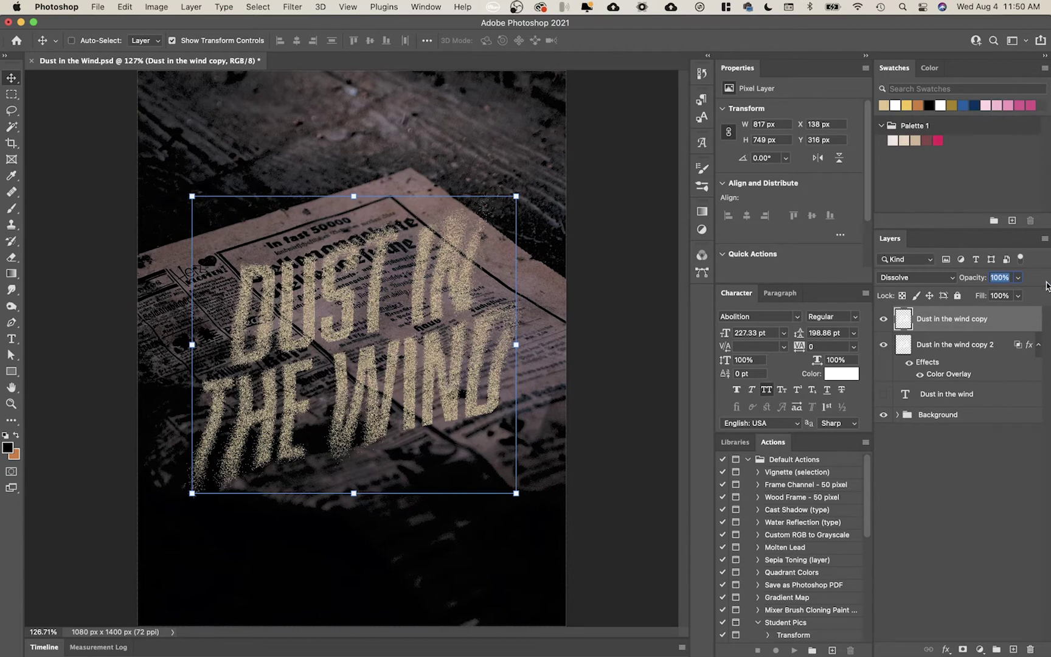
left_click_drag(441, 296, 565, 296)
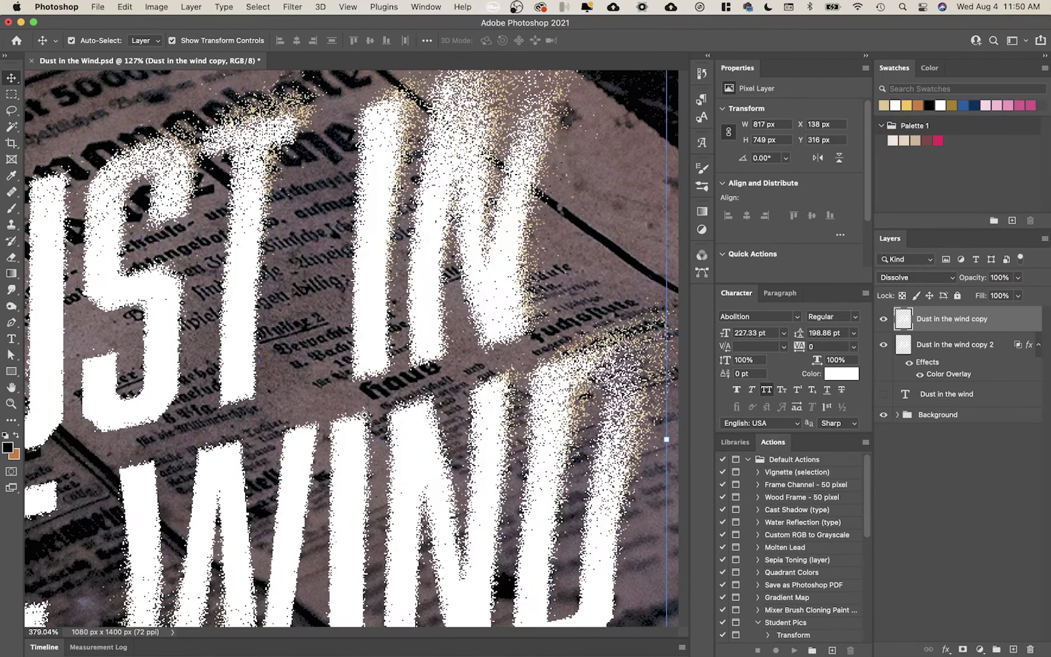
scroll(364, 414, "up", 3)
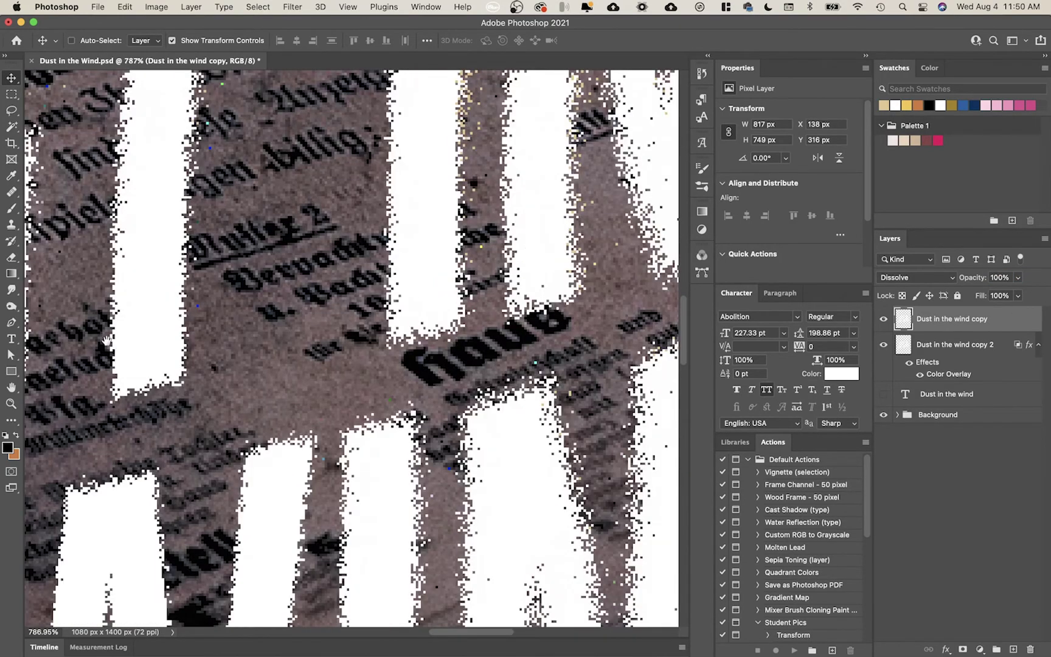
left_click_drag(107, 340, 287, 160)
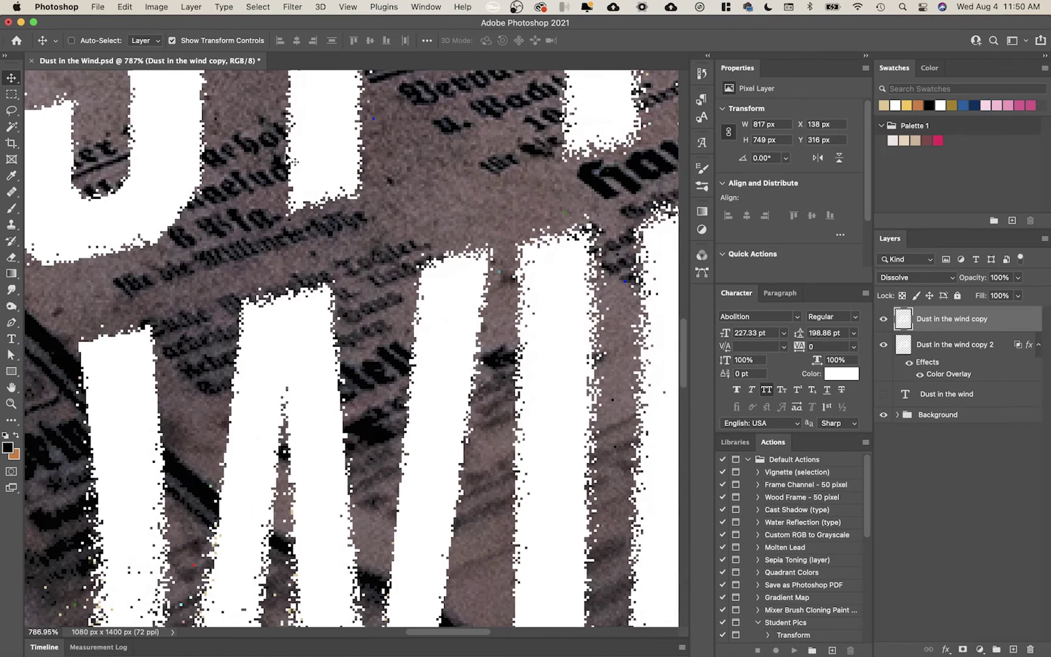
scroll(259, 196, "down", 2)
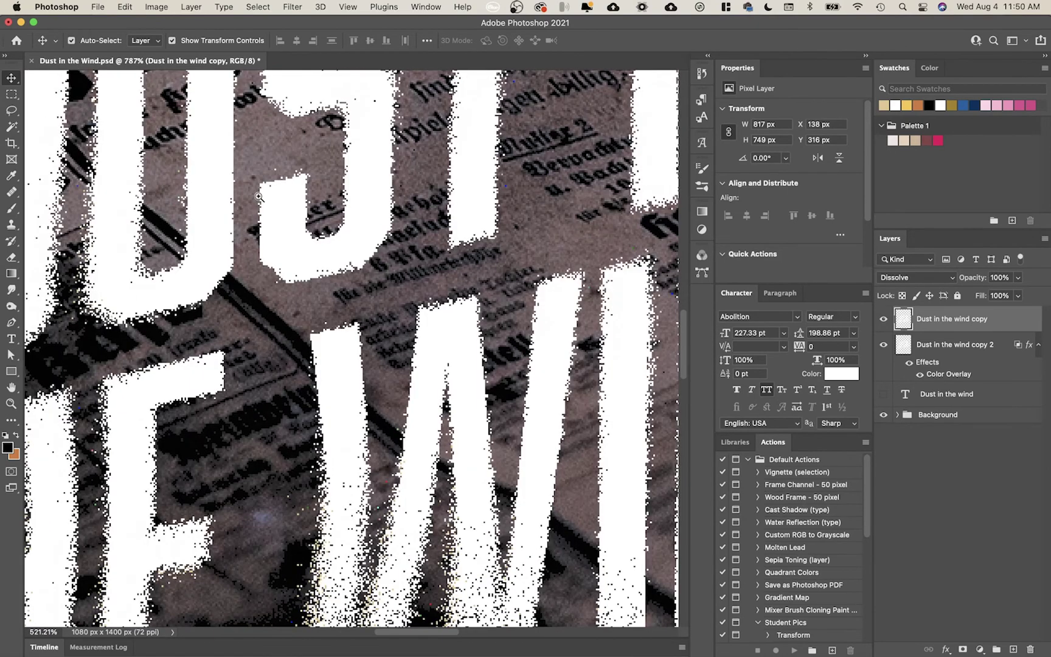
scroll(259, 197, "down", 3)
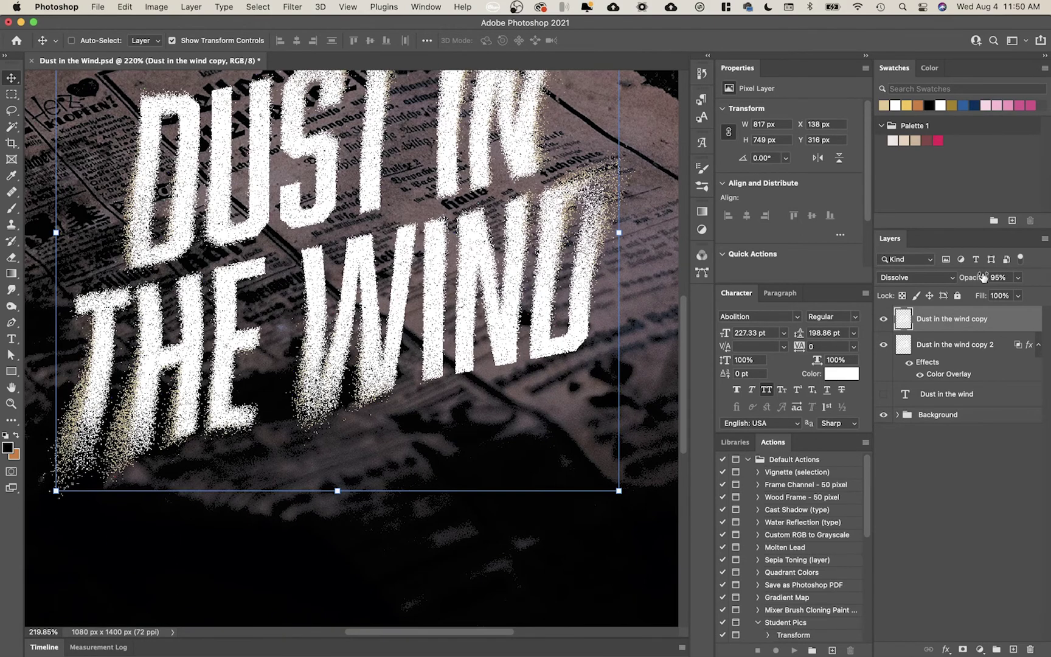
left_click(998, 477)
key("super+0")
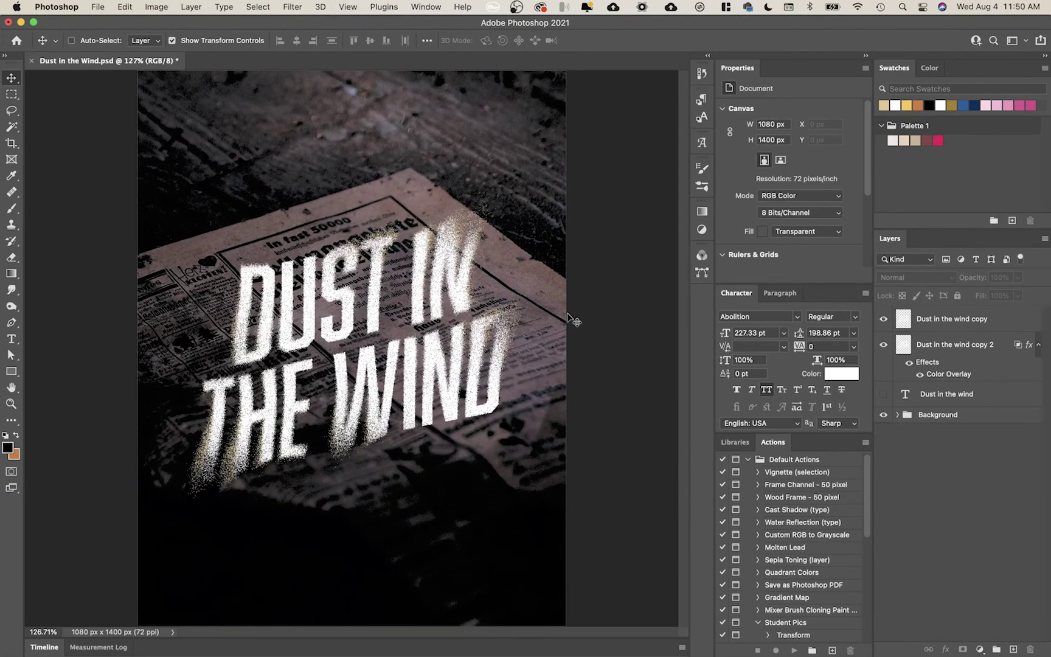
scroll(389, 401, "up", 10)
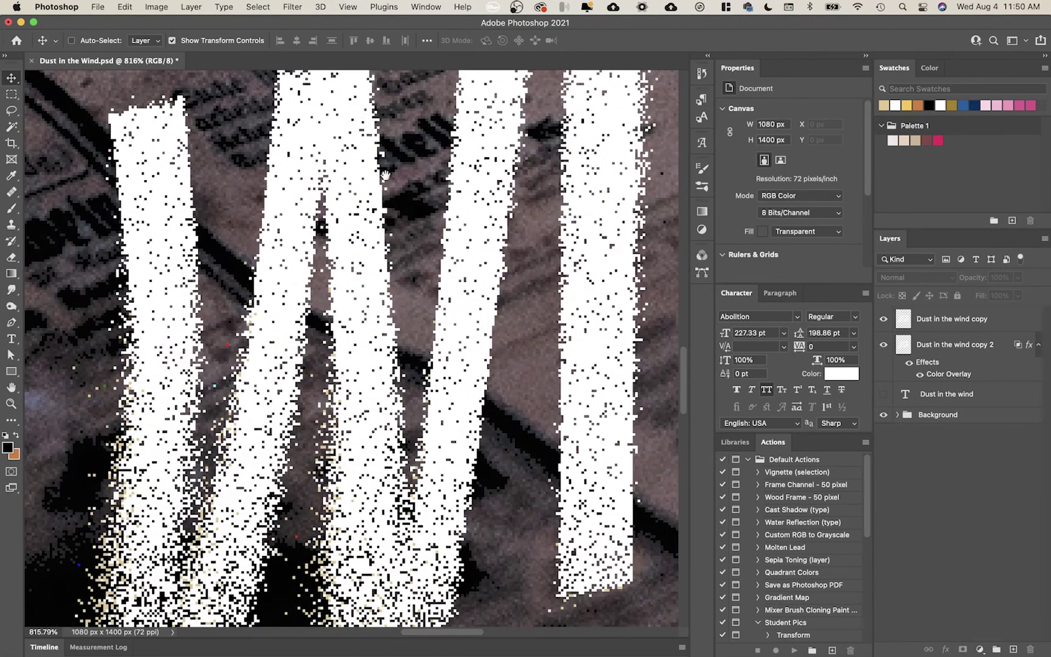
scroll(391, 175, "down", 4)
key("super+0")
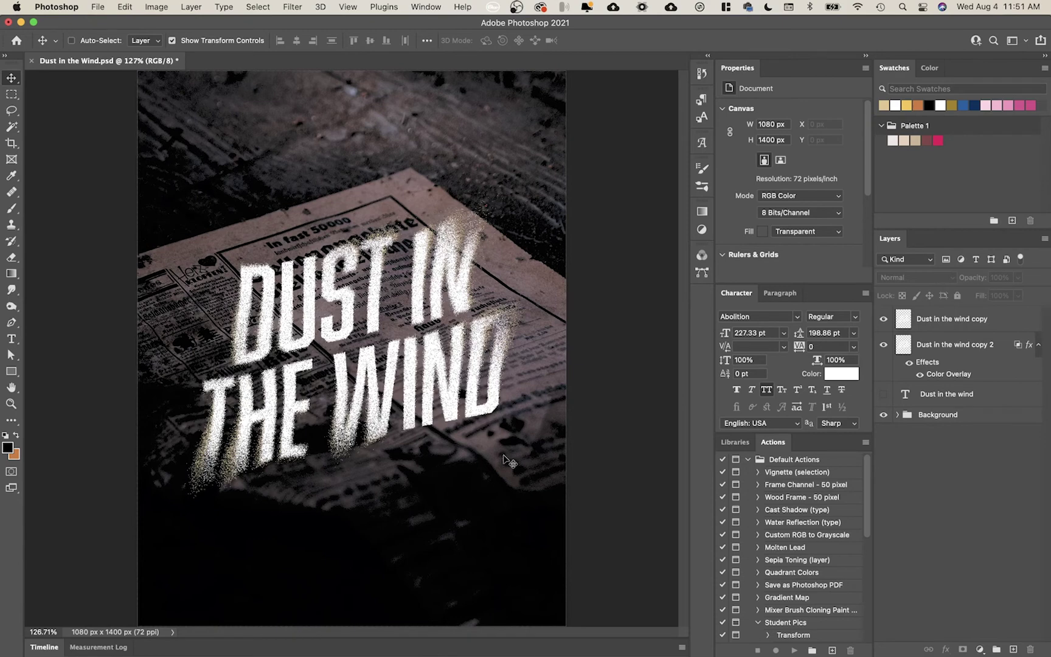
Hide both dissolved title copies and show the original live text layer, making it the active layer.
left_click(892, 322)
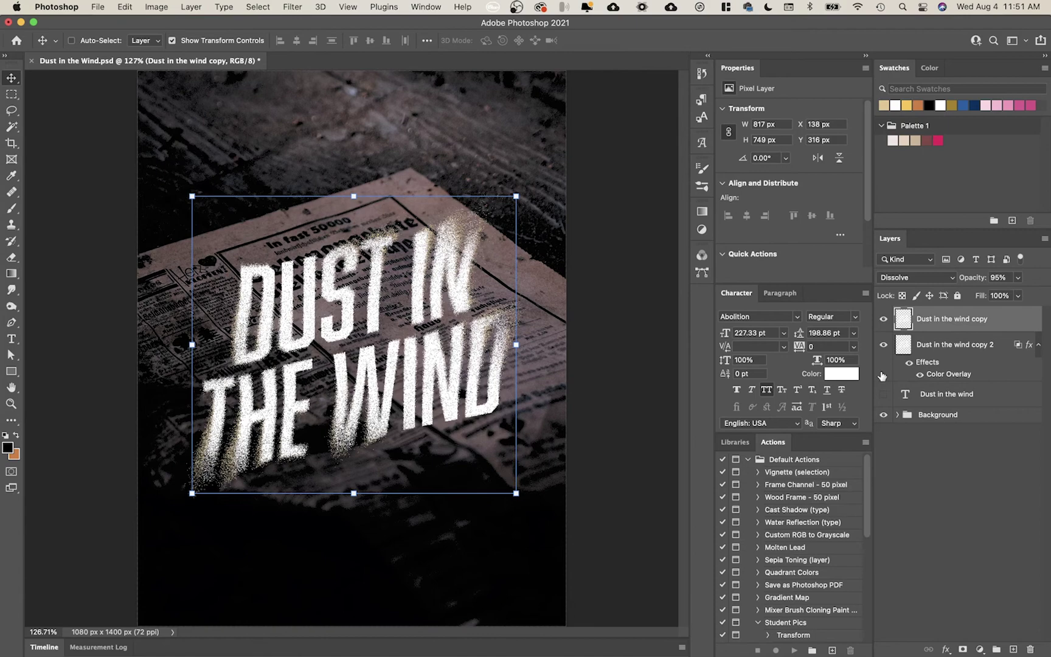
left_click(883, 345)
left_click(885, 319)
left_click(883, 394)
left_click(931, 394)
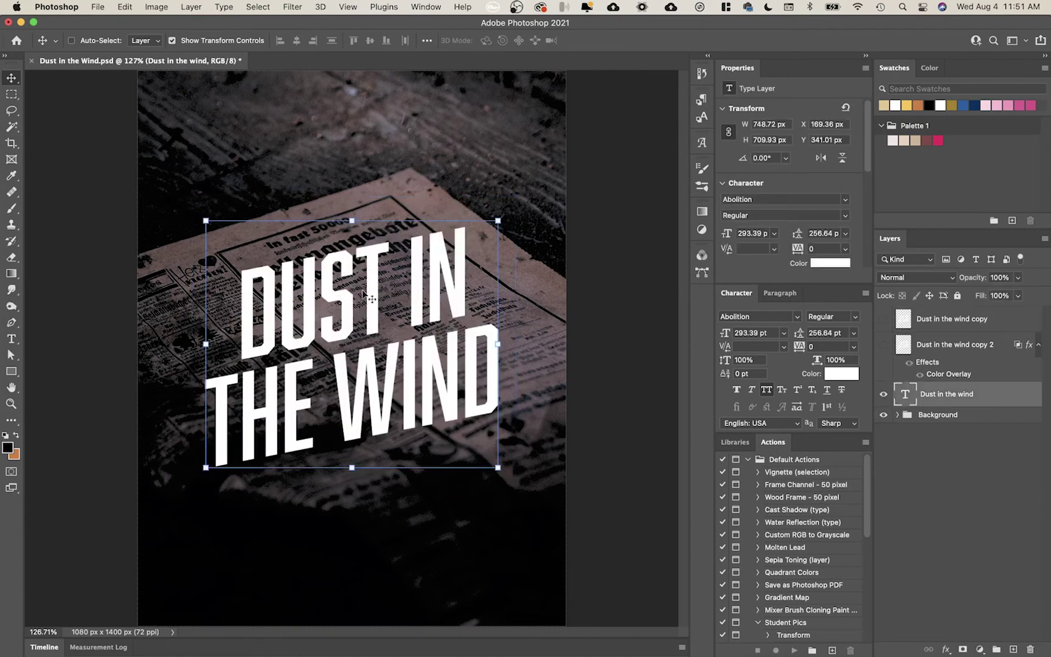
Replace the word WIND with AIR in the original live text.
key("t")
left_click(386, 263)
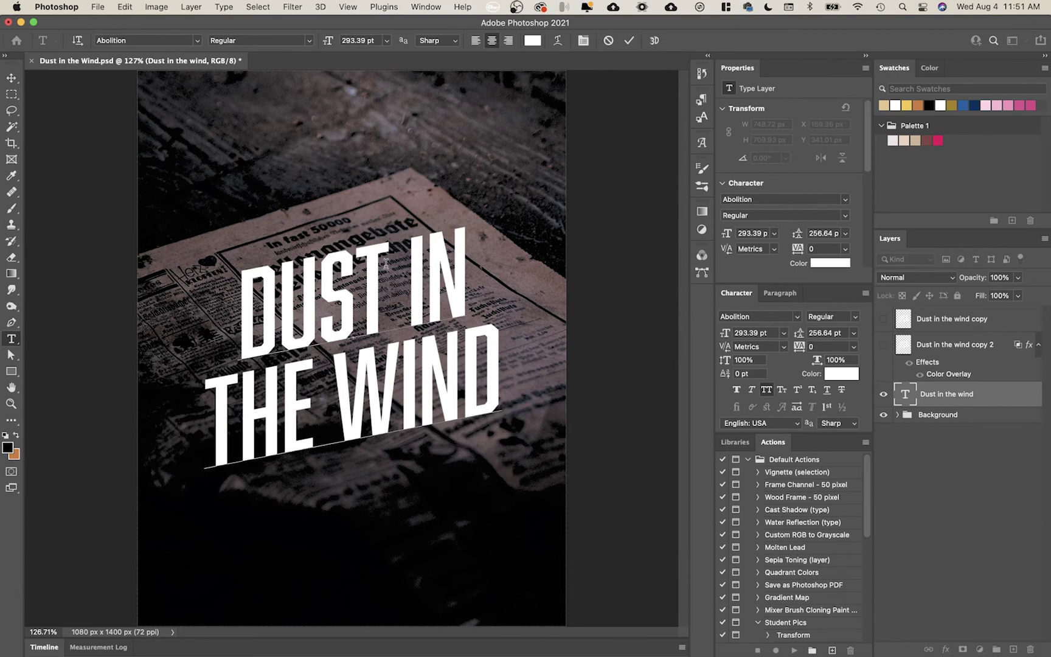
double_click(349, 375)
type("AIR")
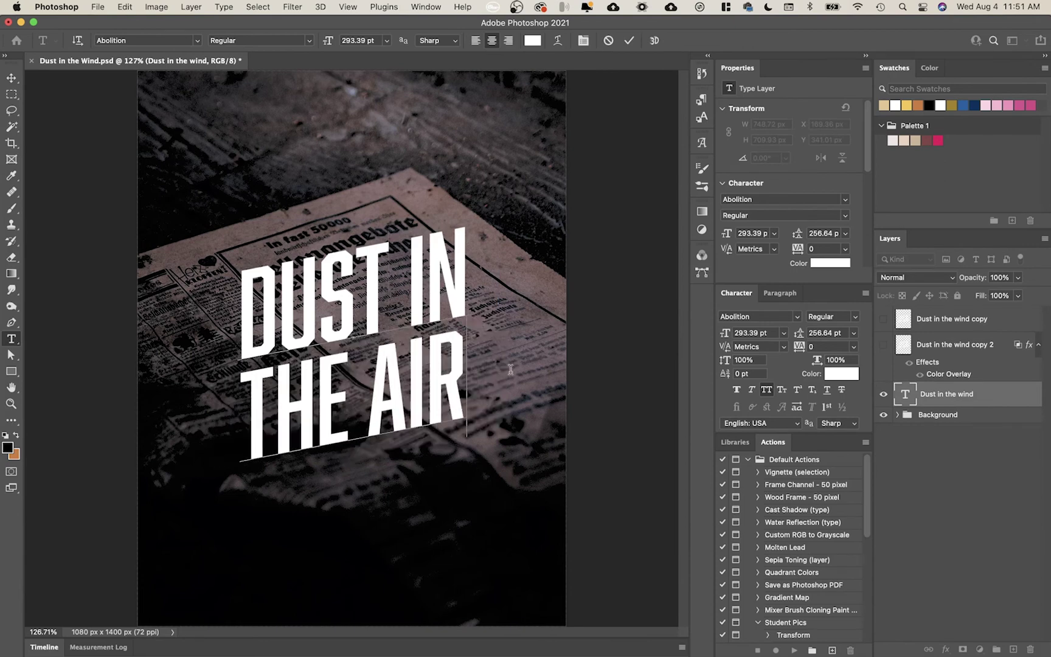
key("super+Return")
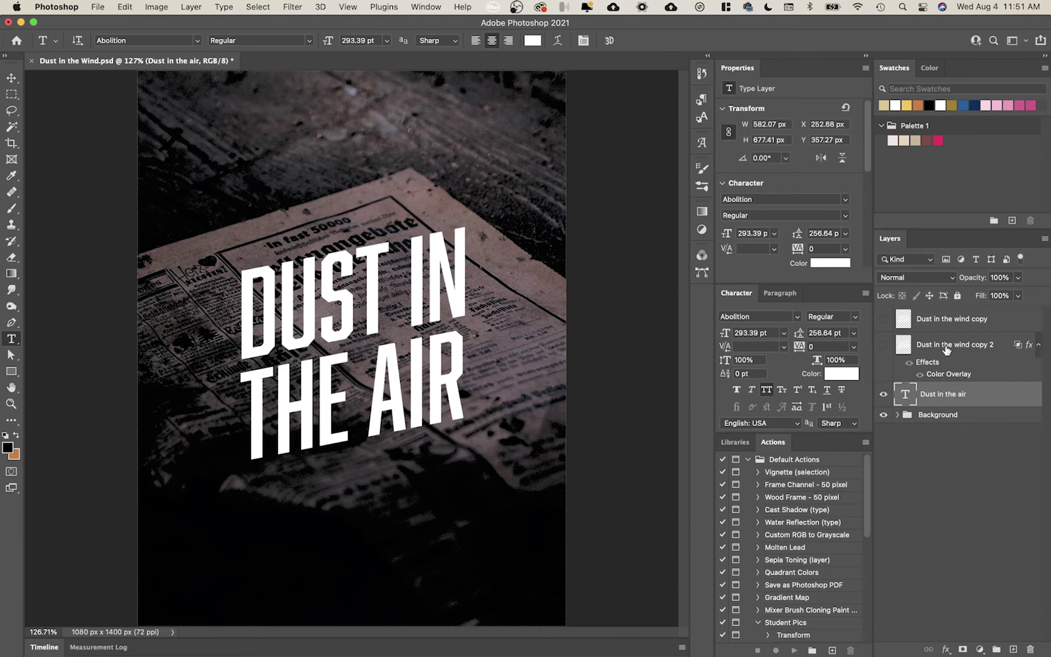
Undo the wording change, then hide the original text layer and show both dissolved title copies again.
key("super+z")
left_click_drag(883, 393, 882, 328)
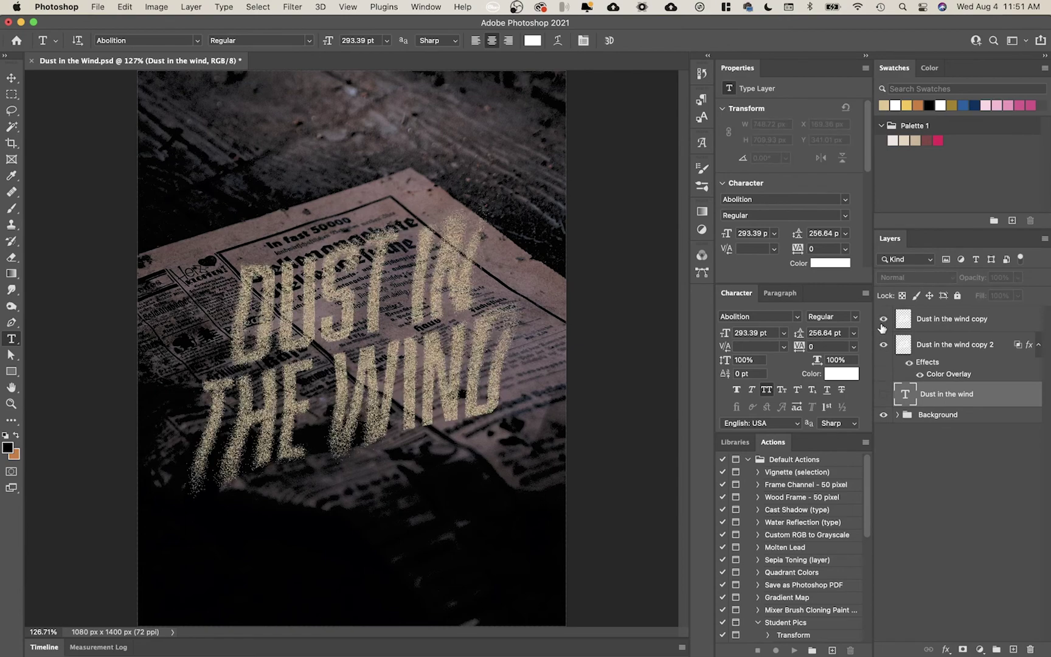
left_click(964, 321)
key("v")
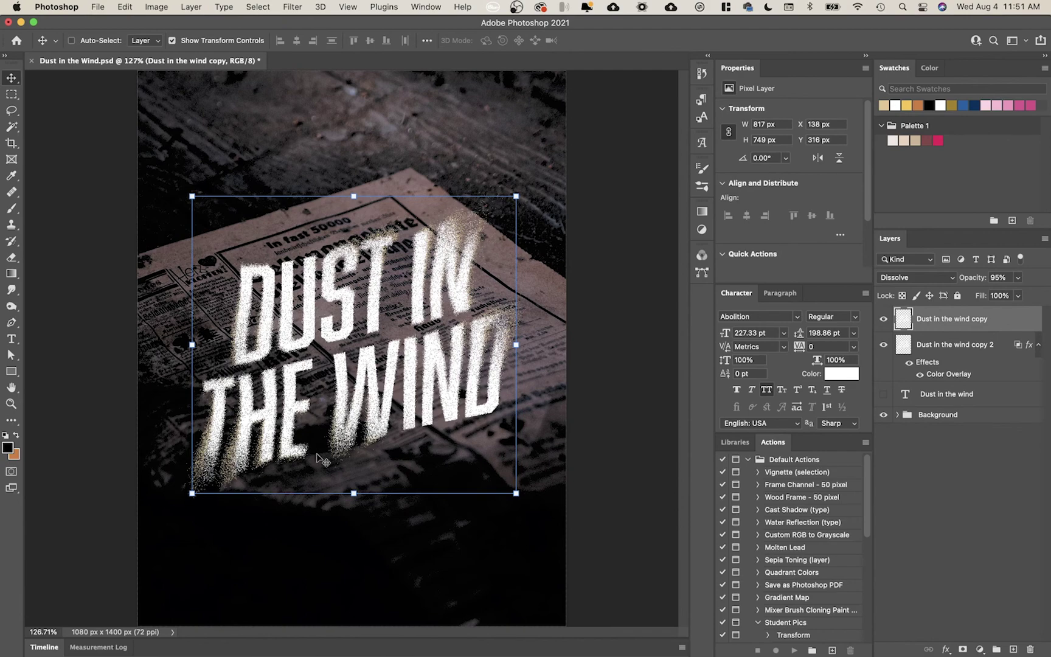
left_click(963, 548)
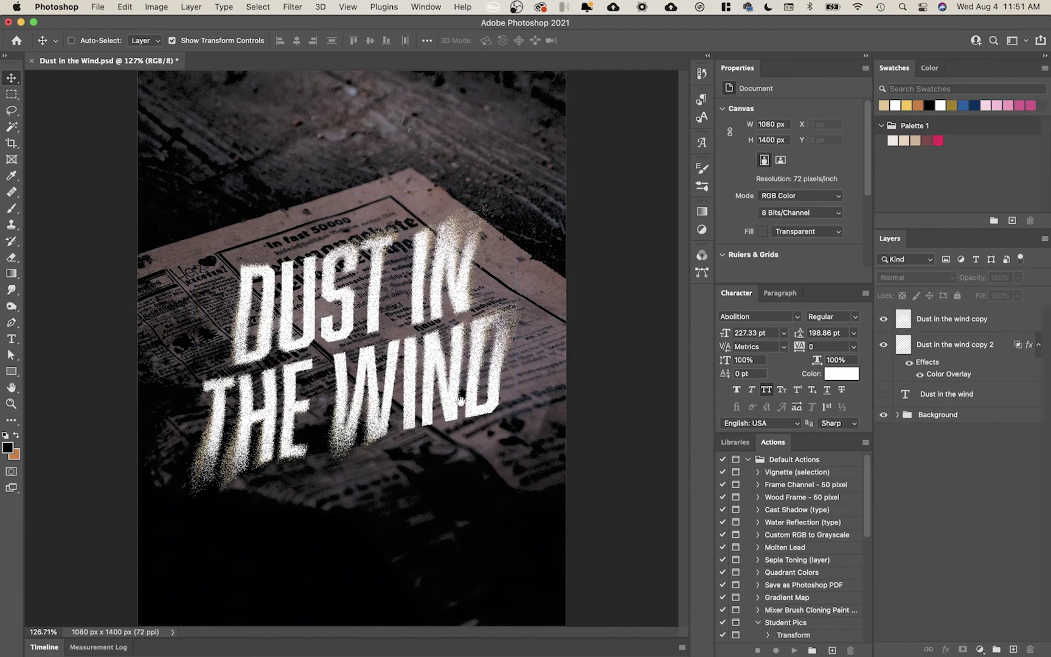
Review the blending modes available for the white title copy, keeping Dissolve, and leave no layer selected.
left_click_drag(450, 395, 396, 272)
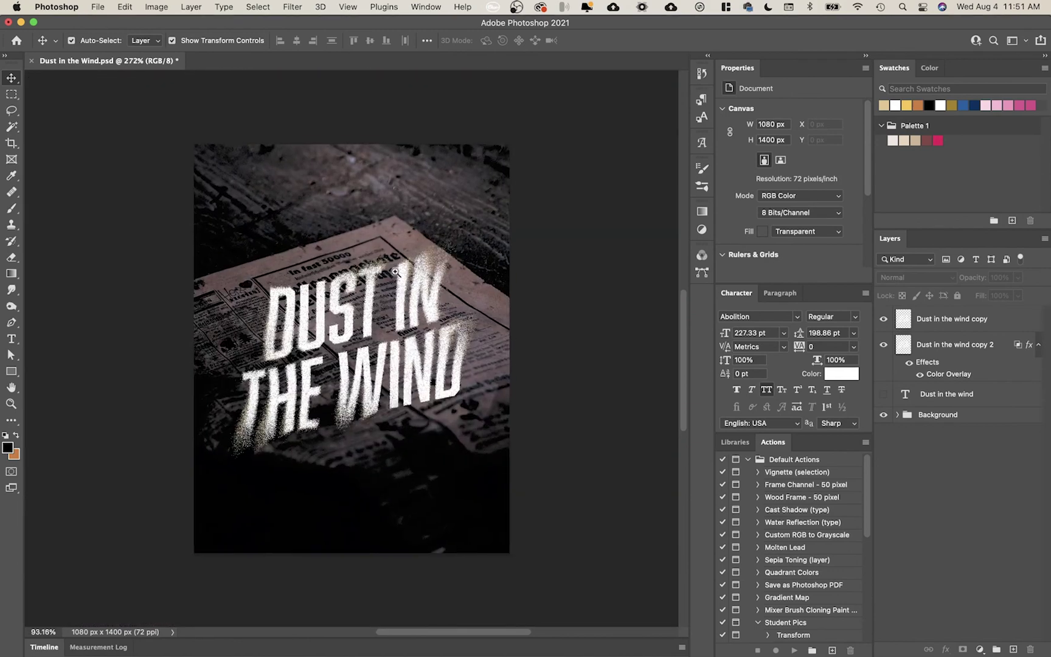
key("super+0")
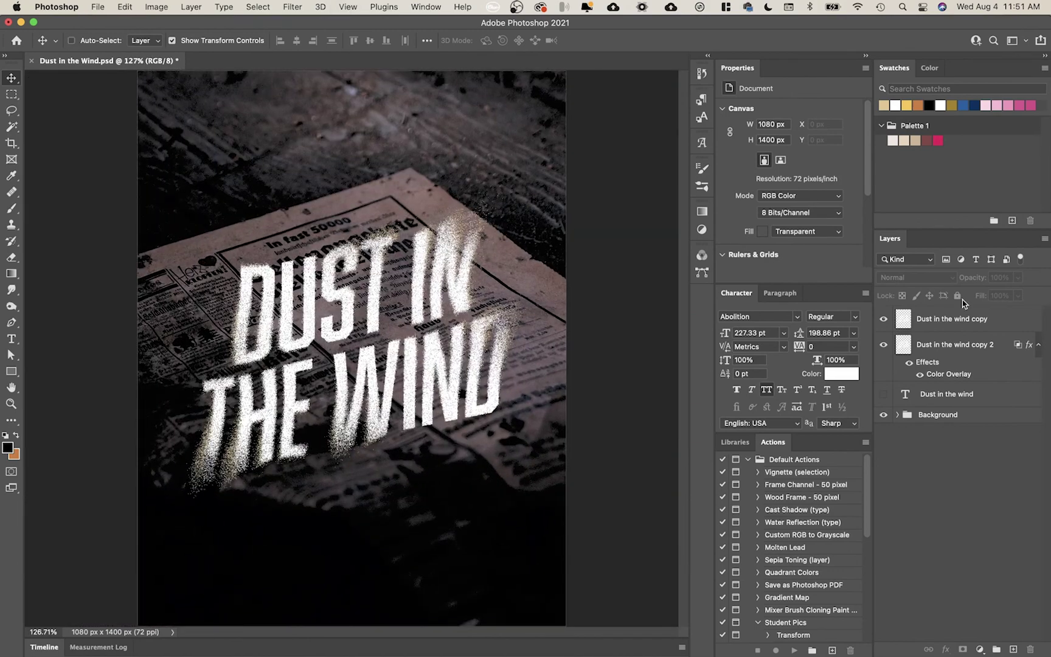
left_click(944, 316)
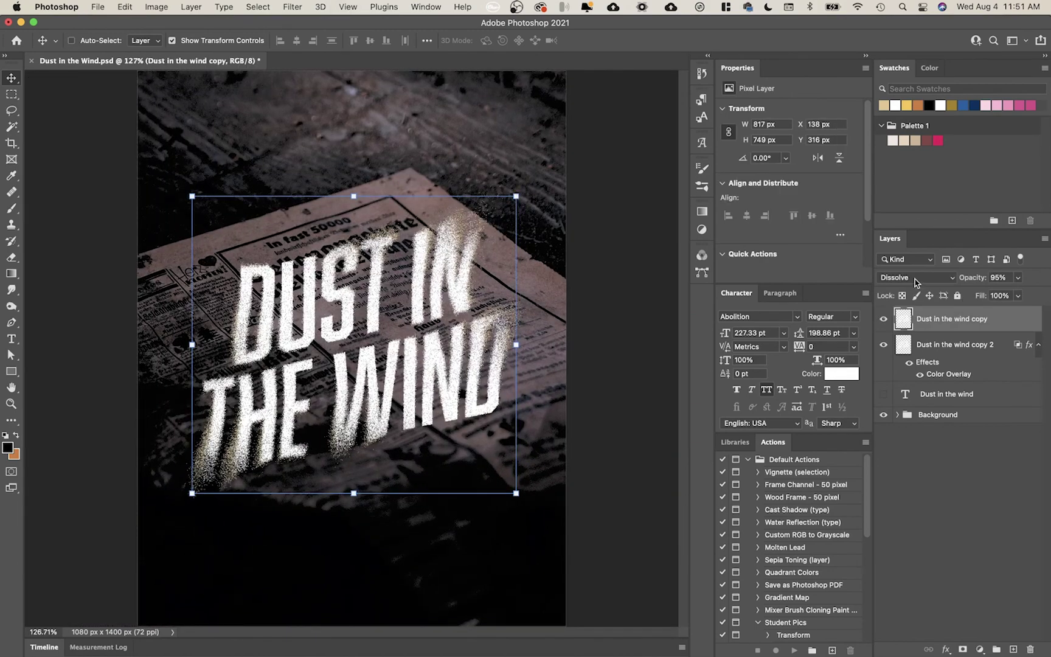
left_click(915, 279)
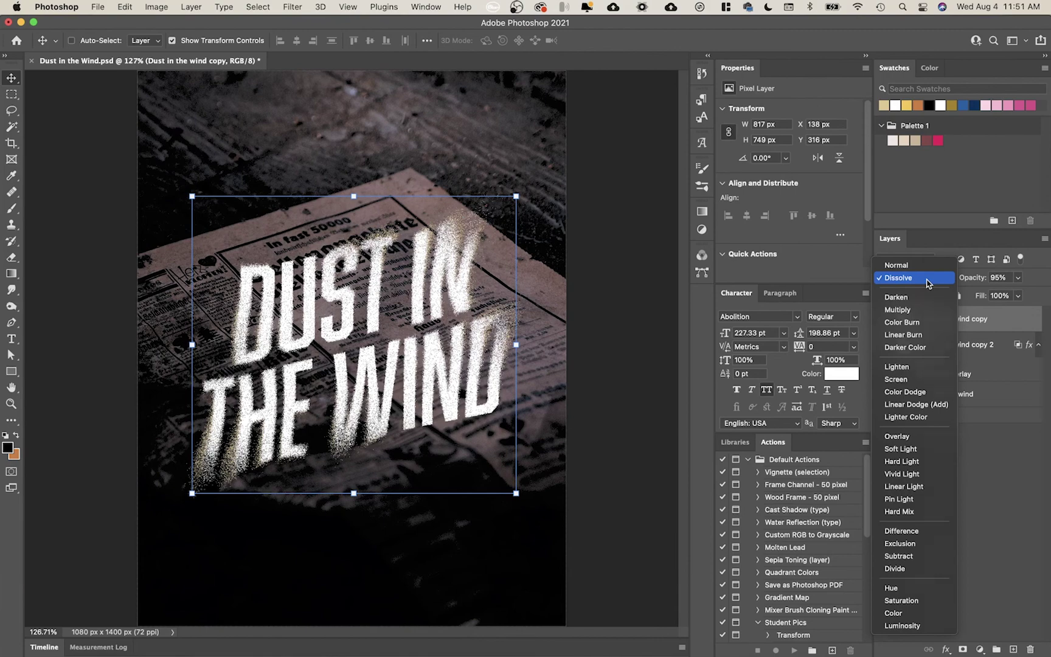
left_click(927, 280)
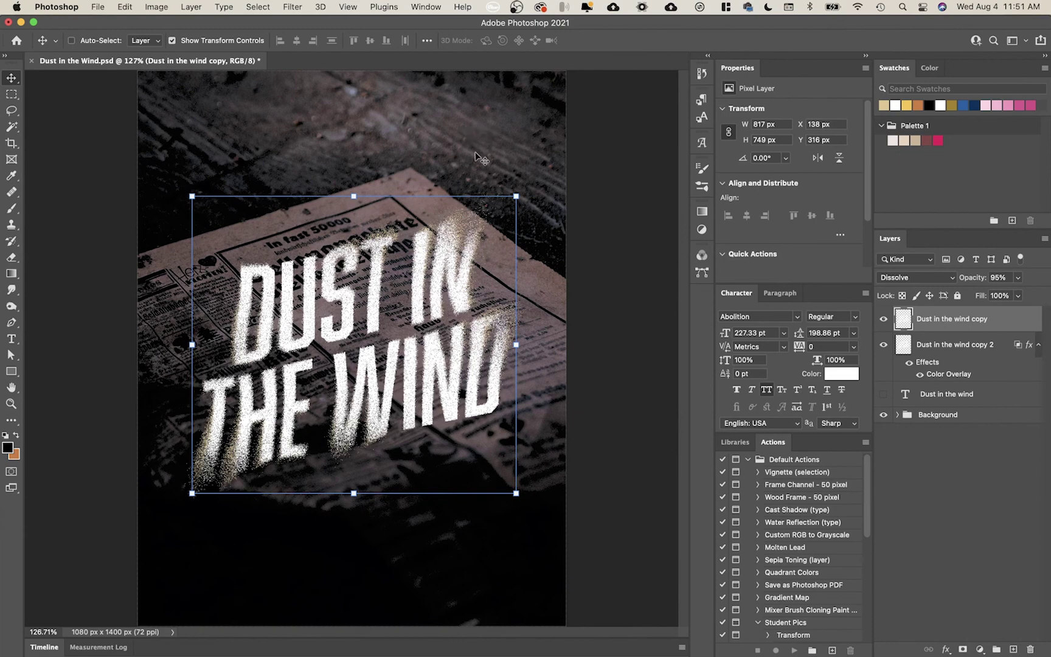
left_click(922, 280)
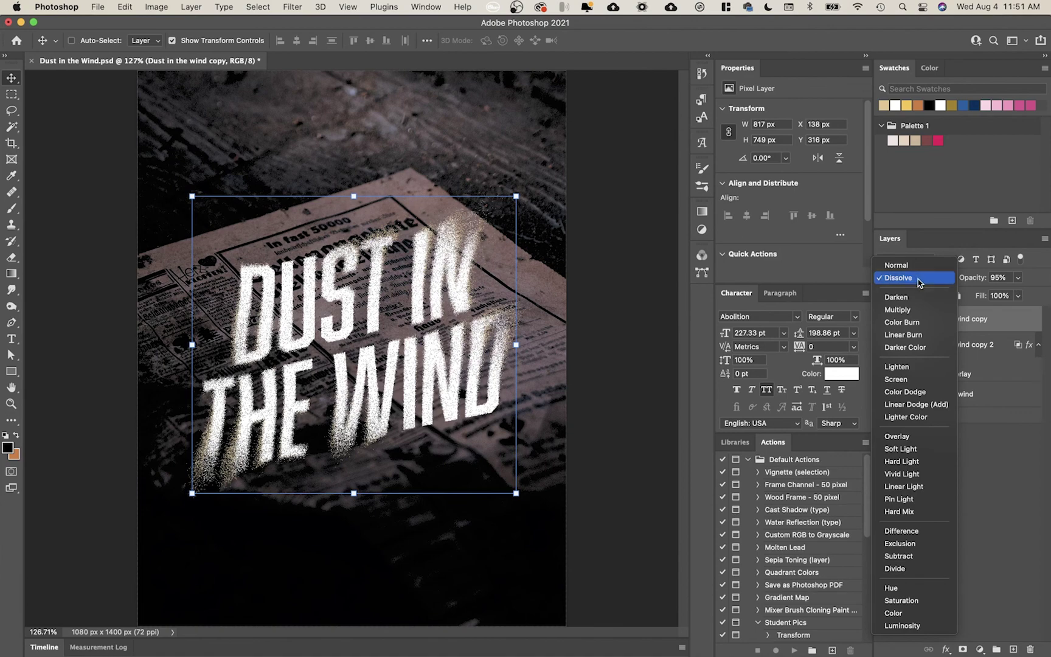
left_click(919, 281)
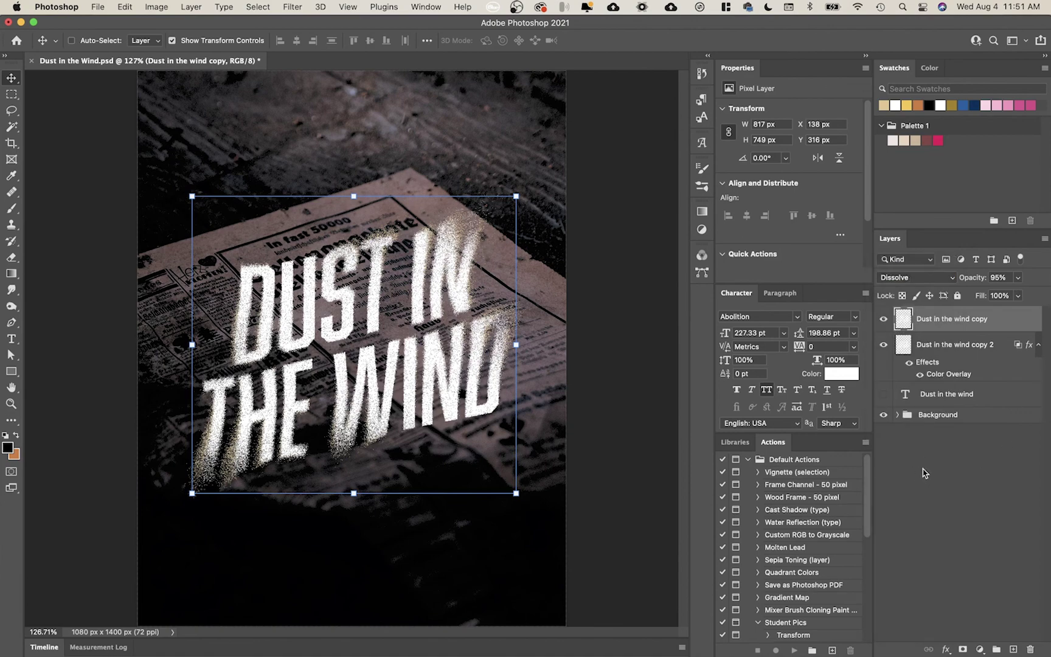
left_click(925, 472)
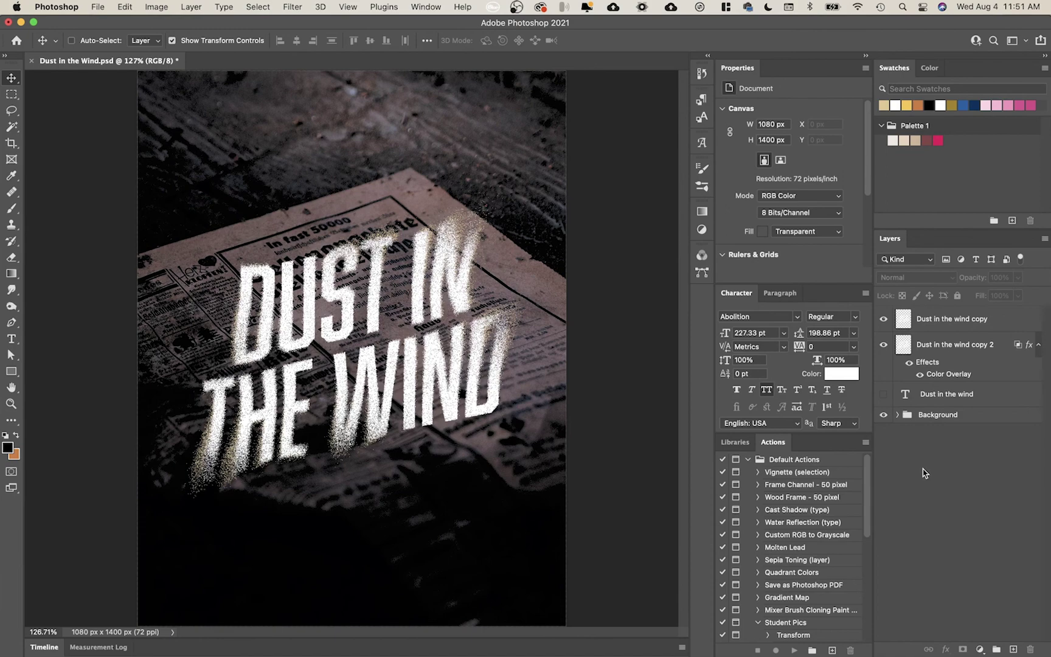